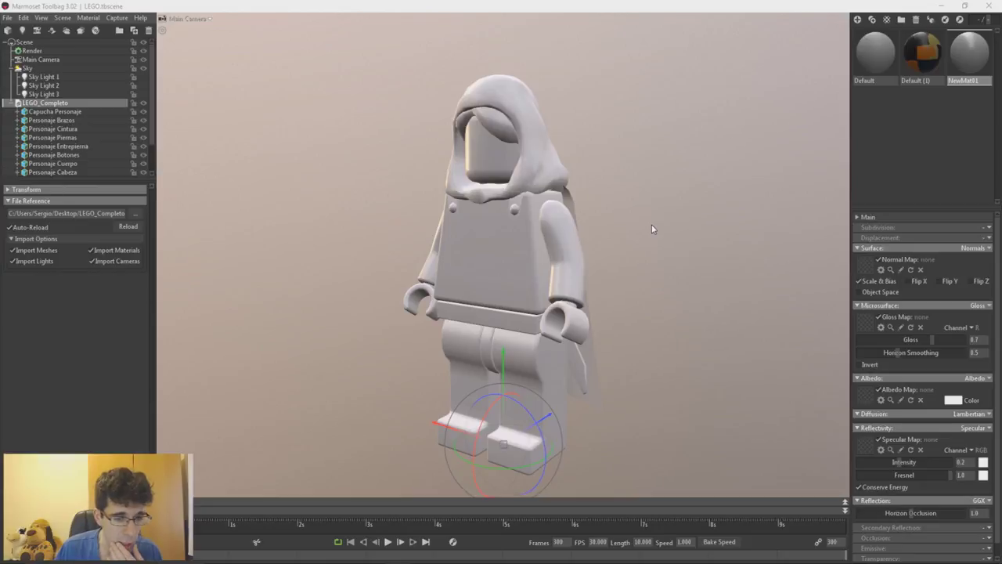
Step: Switch to File Explorer and open the Texturas folder of the Curso BASICO PVJuego project
mouse_move(294, 562)
click(360, 538)
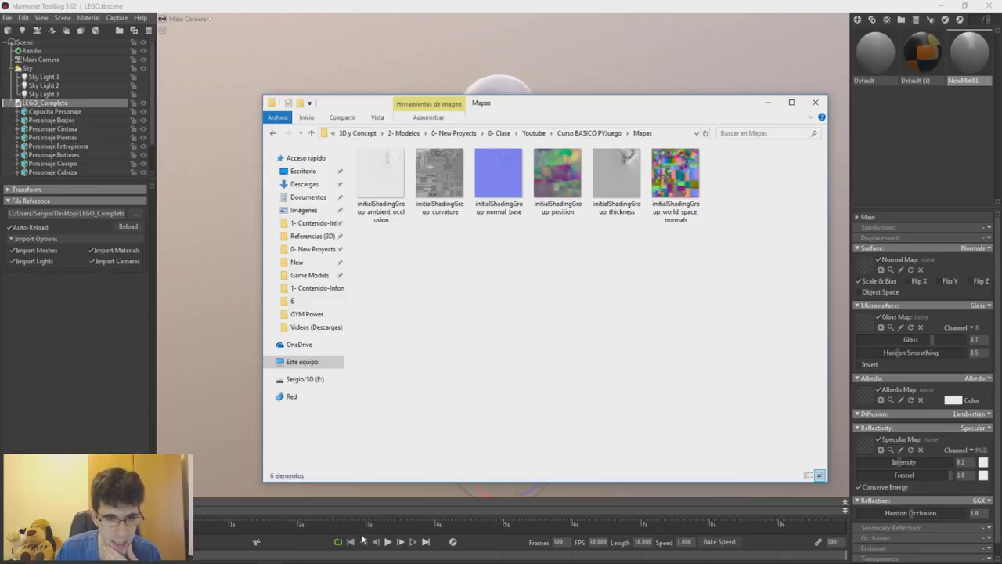
key(BackSpace)
double_click(454, 248)
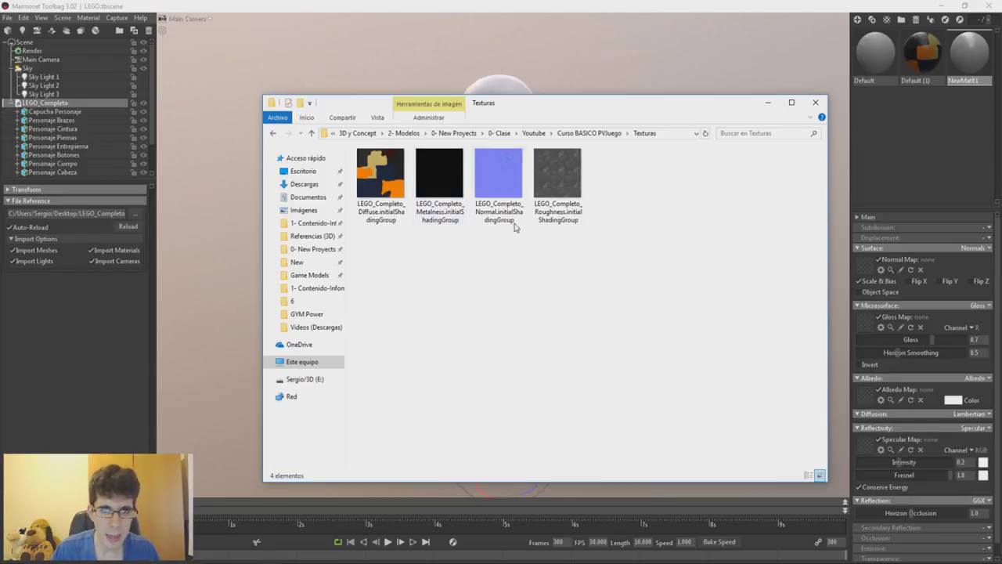
key(BackSpace)
double_click(406, 248)
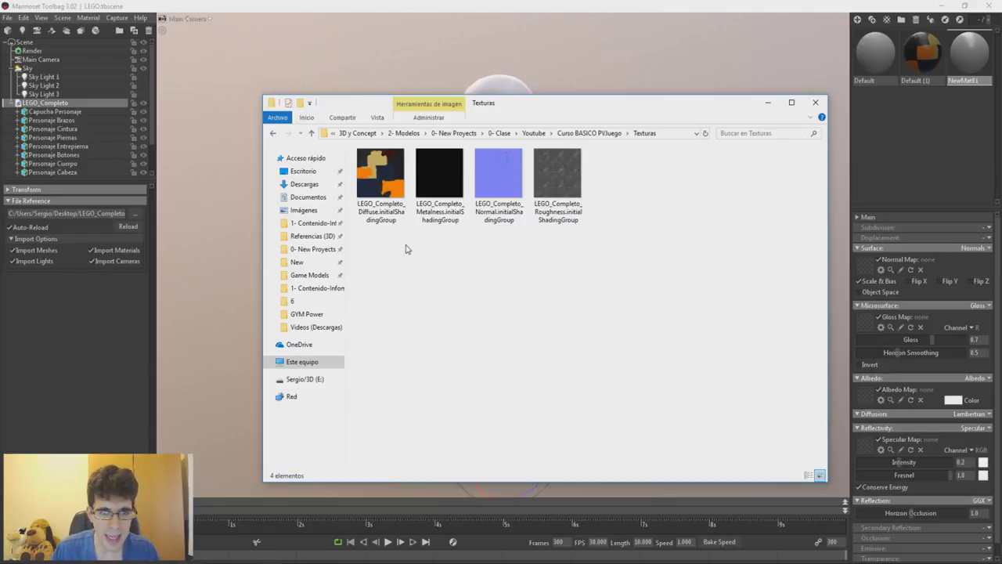
Step: Switch to Substance Painter and examine the painted LEGO character from different angles and distances
click(600, 5)
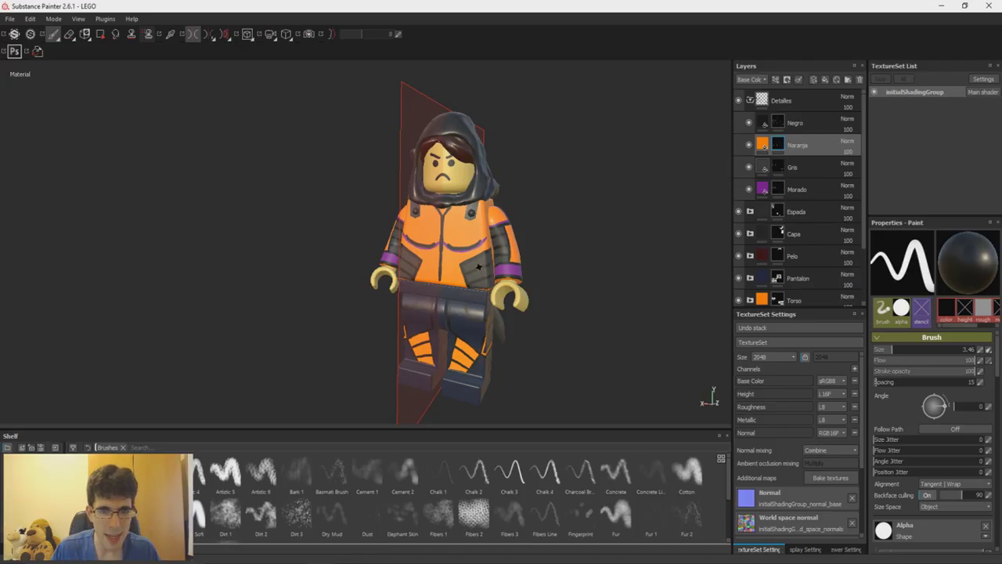
scroll(528, 377, up, 3)
scroll(528, 377, down, 2)
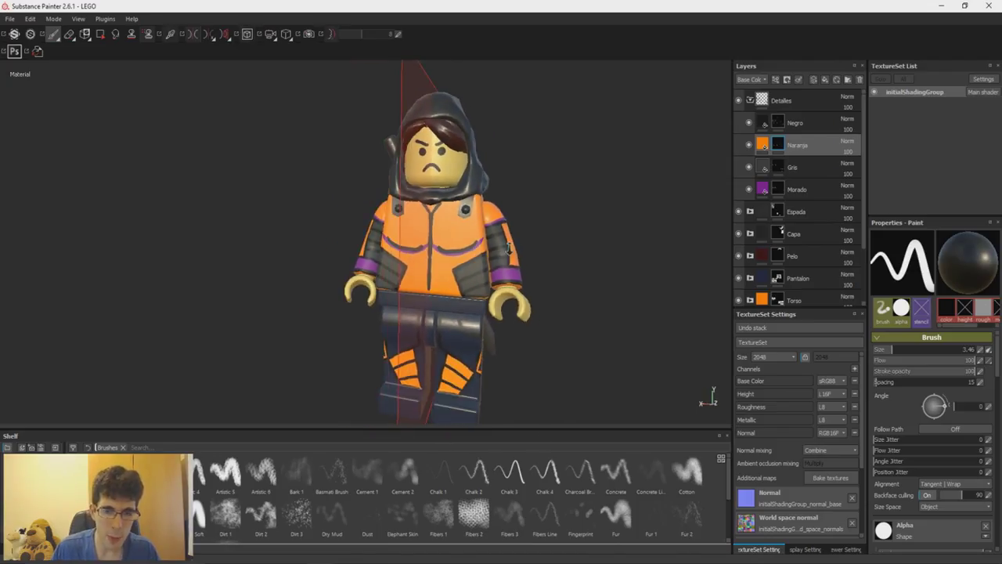
scroll(498, 246, up, 4)
alt+right_drag(503, 343, 503, 250)
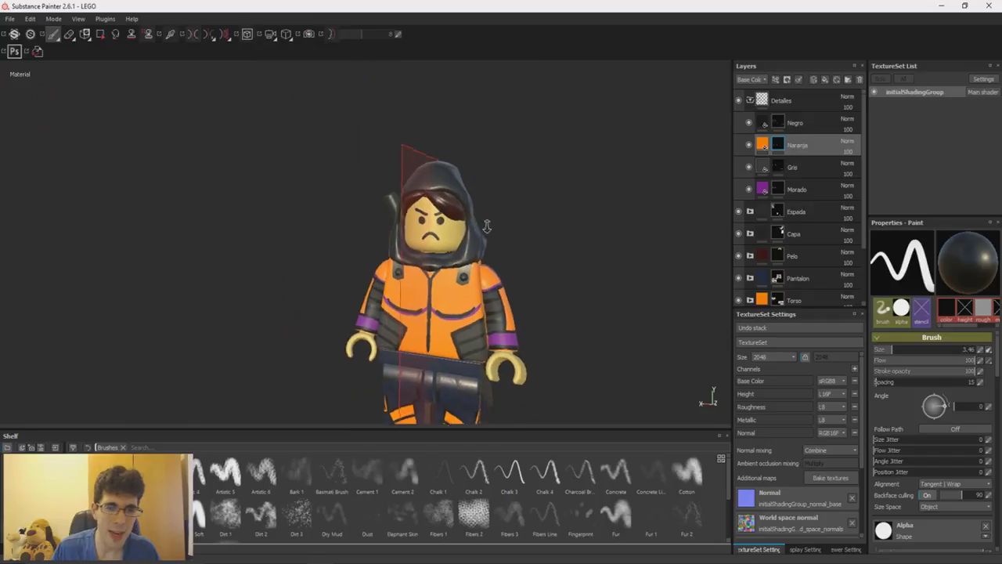
alt+middle_drag(539, 364, 483, 291)
scroll(484, 290, up, 2)
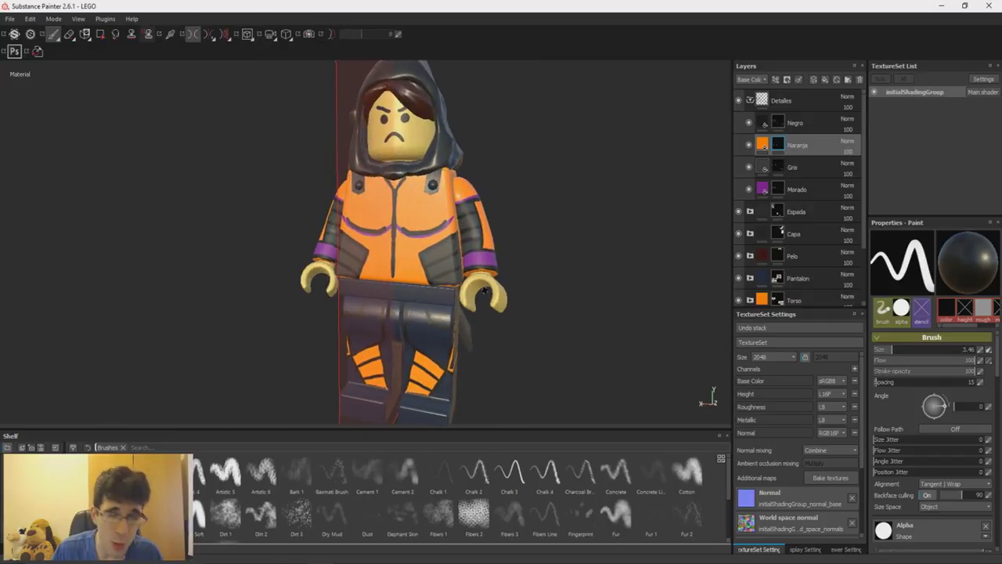
scroll(477, 296, up, 2)
scroll(474, 293, down, 4)
scroll(465, 287, up, 3)
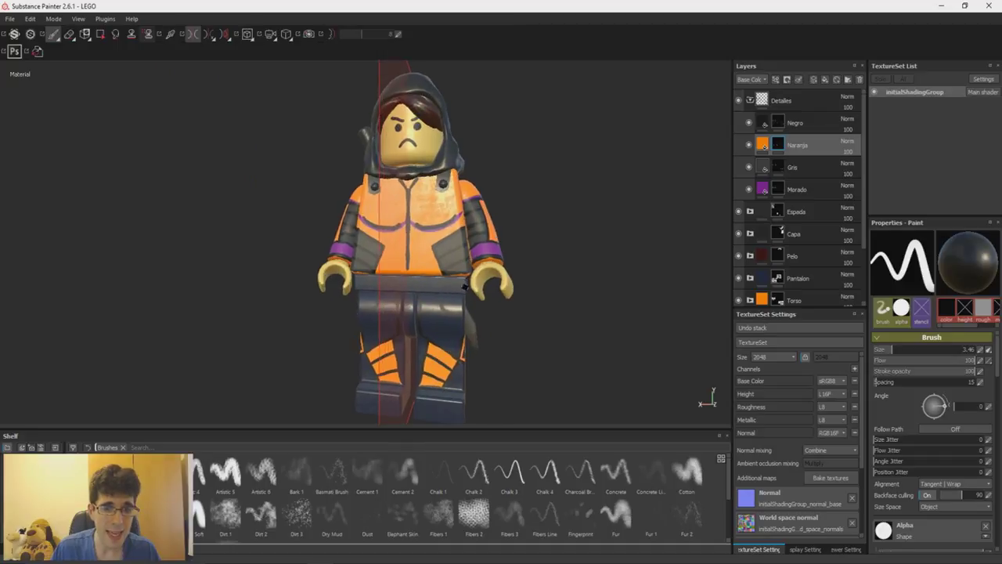
scroll(465, 286, down, 2)
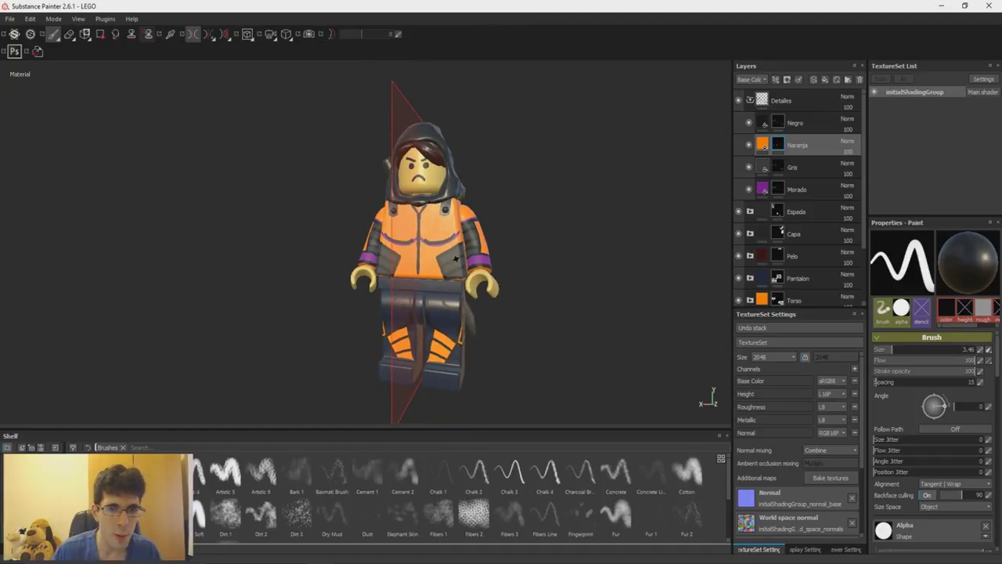
alt+middle_drag(456, 258, 447, 261)
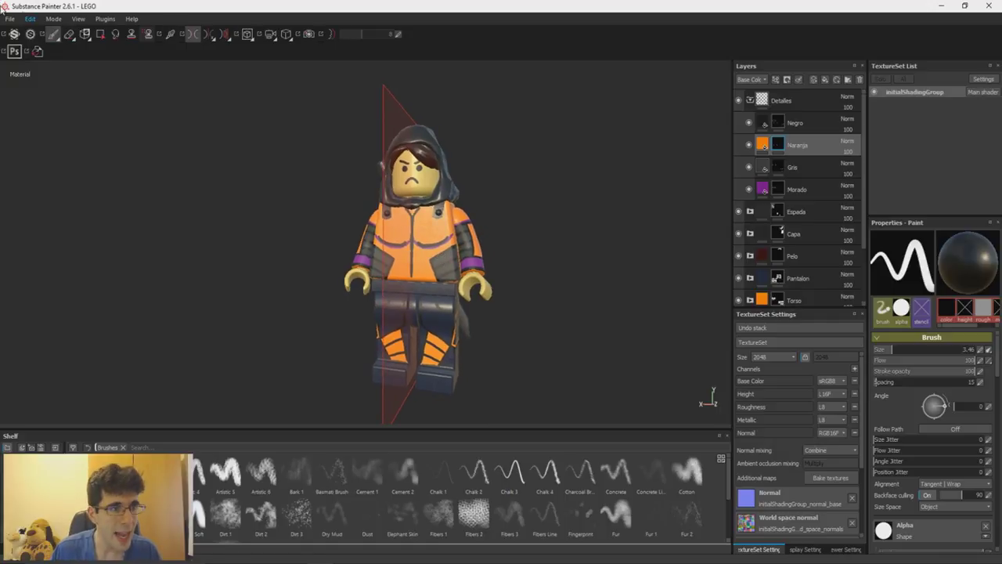
Step: Open the texture export settings, expand initialShadingGroup and keep the Marmoset 4+EmPBR configuration
click(9, 19)
click(11, 18)
click(10, 18)
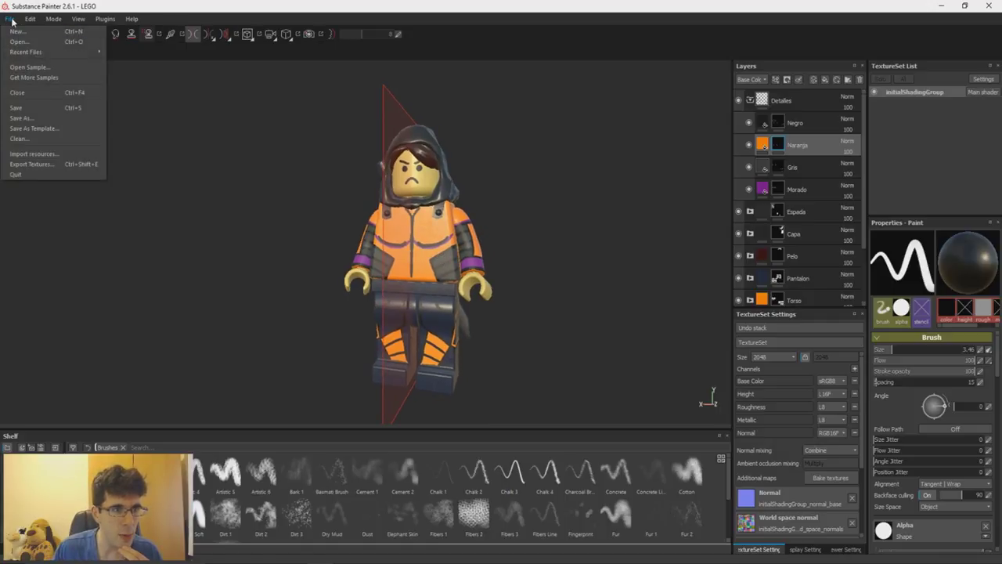
click(45, 163)
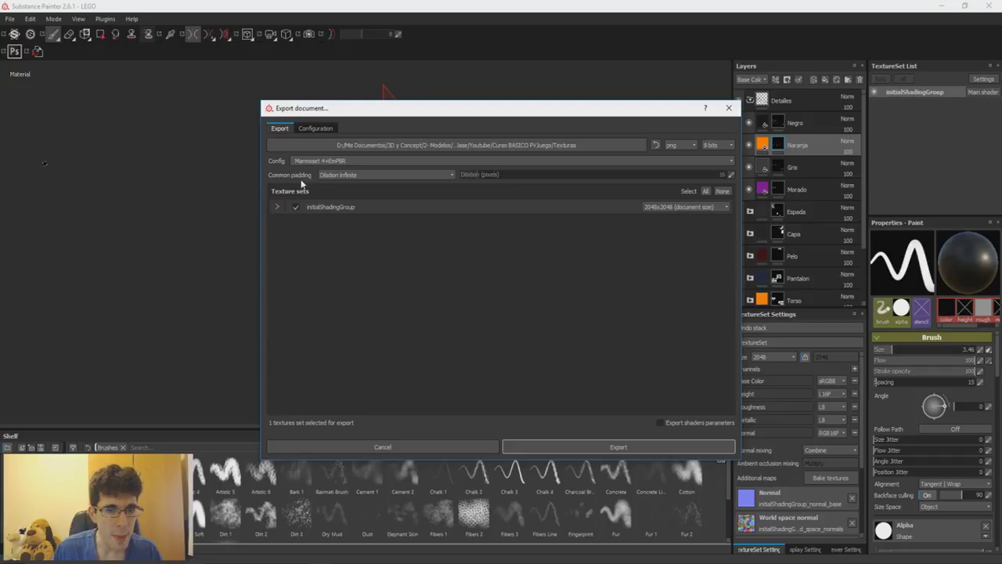
click(275, 207)
click(317, 161)
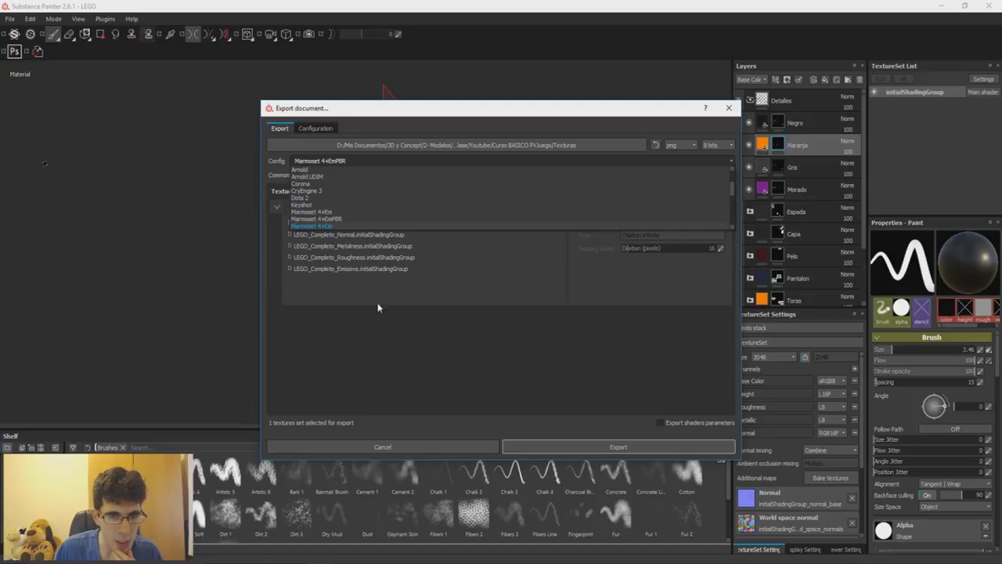
click(384, 322)
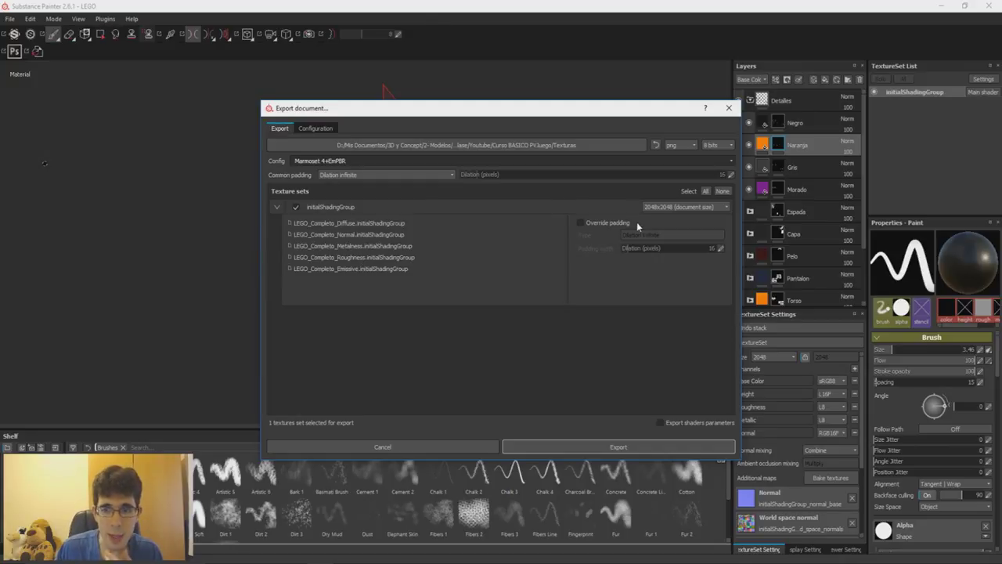
Step: Export the initialShadingGroup maps at 2048x2048 (document size) to the Texturas folder
click(668, 207)
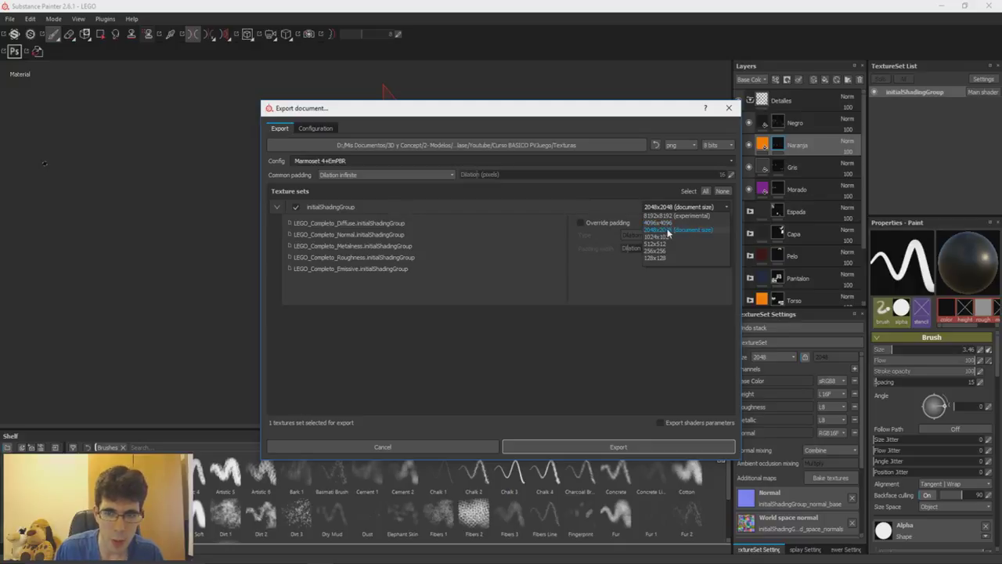
click(678, 230)
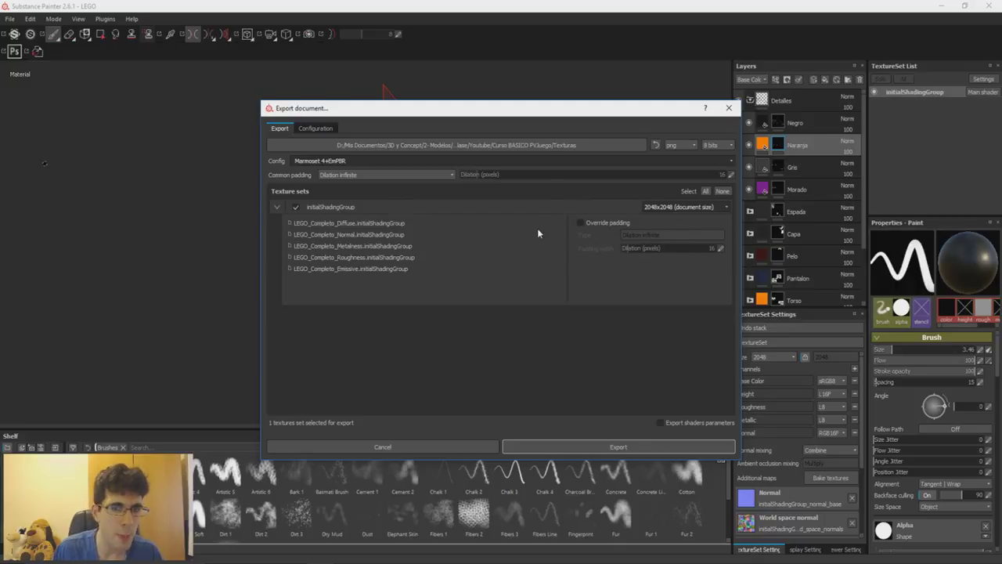
click(474, 147)
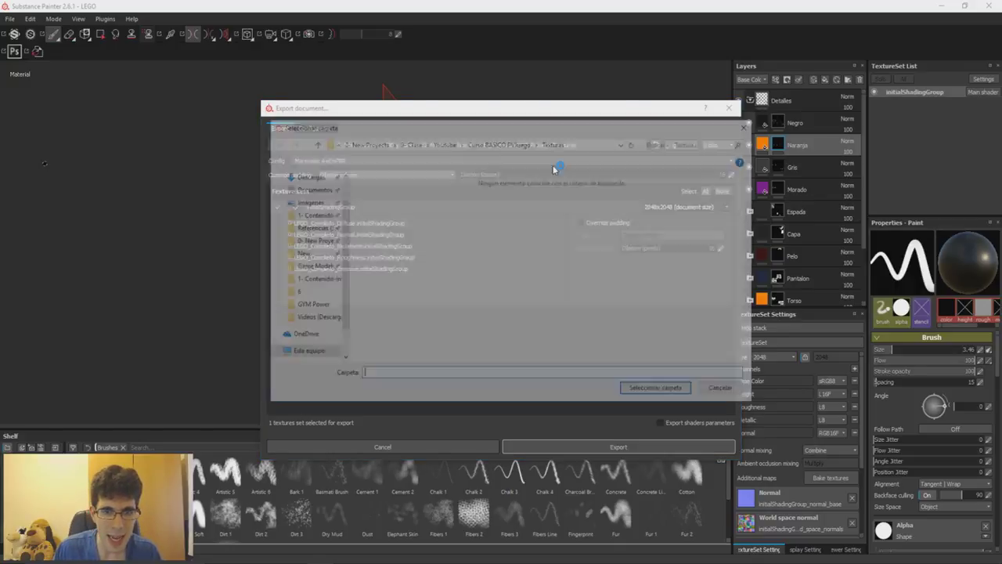
click(748, 122)
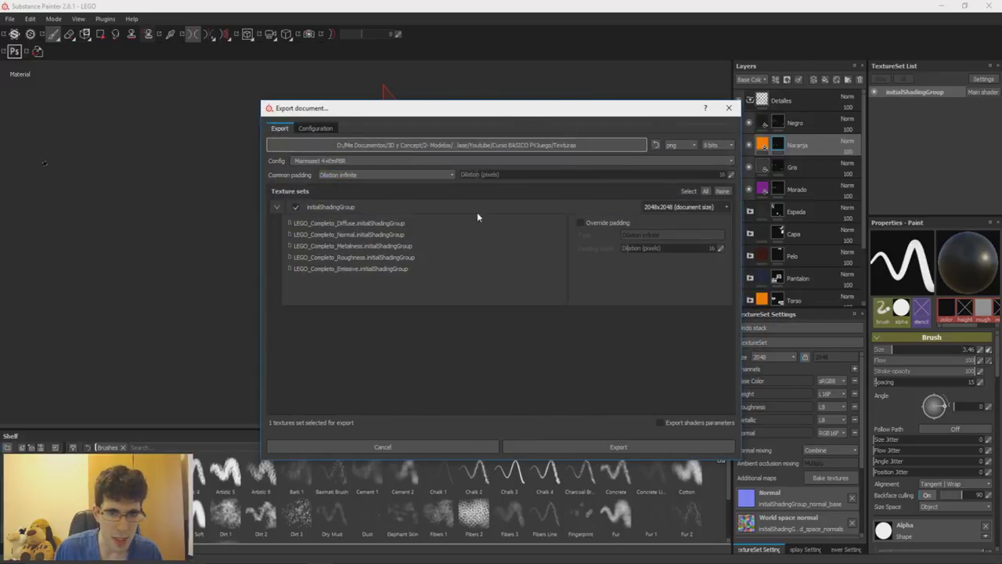
click(580, 443)
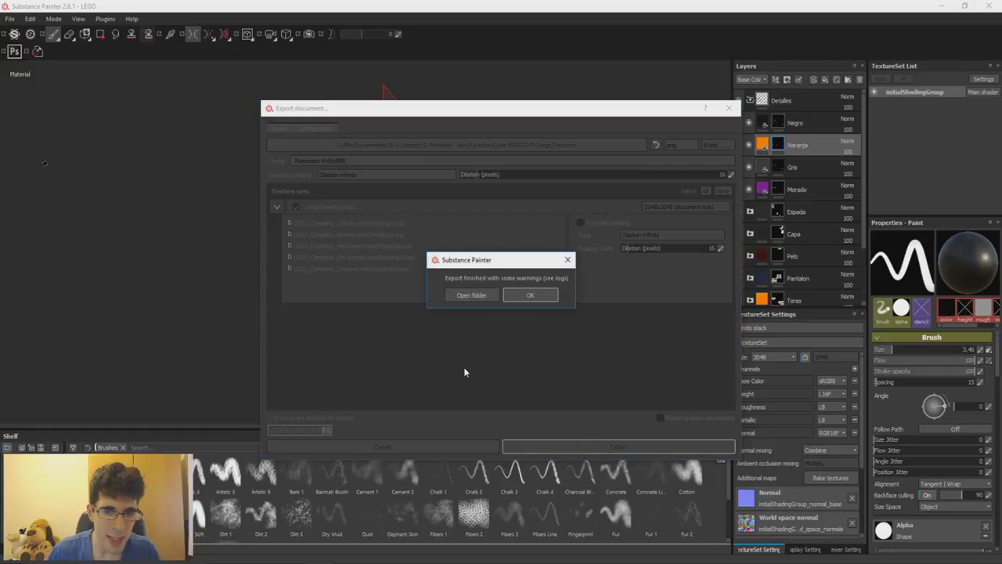
click(545, 297)
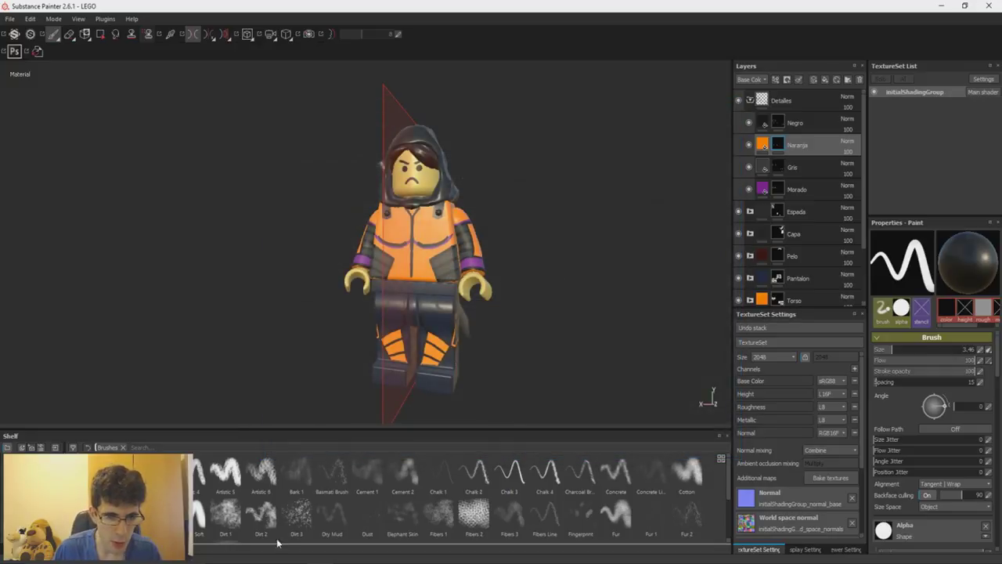
Step: View the exported LEGO_Completo_Diffuse image from the Texturas folder and close the image viewer
click(342, 548)
click(411, 6)
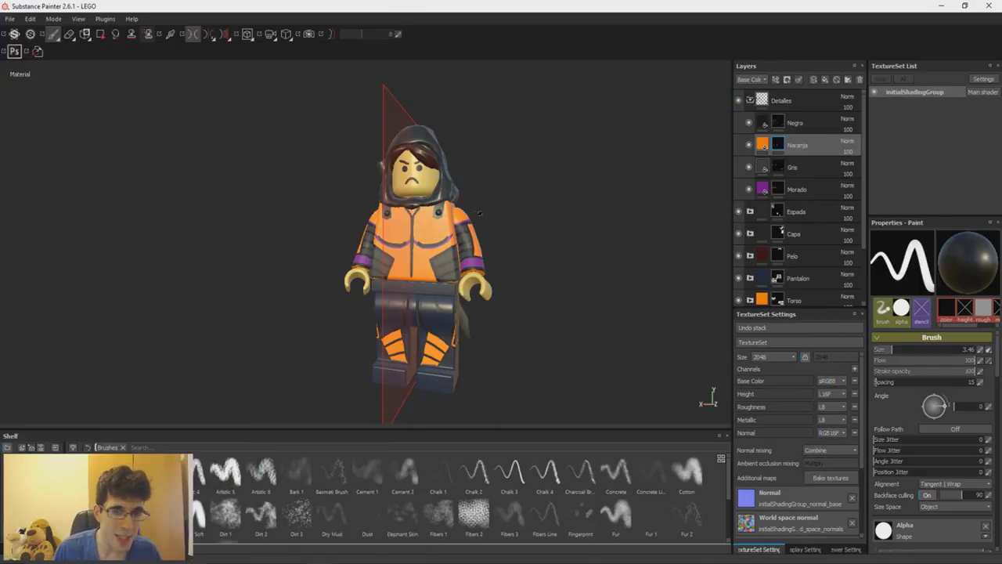
mouse_move(342, 557)
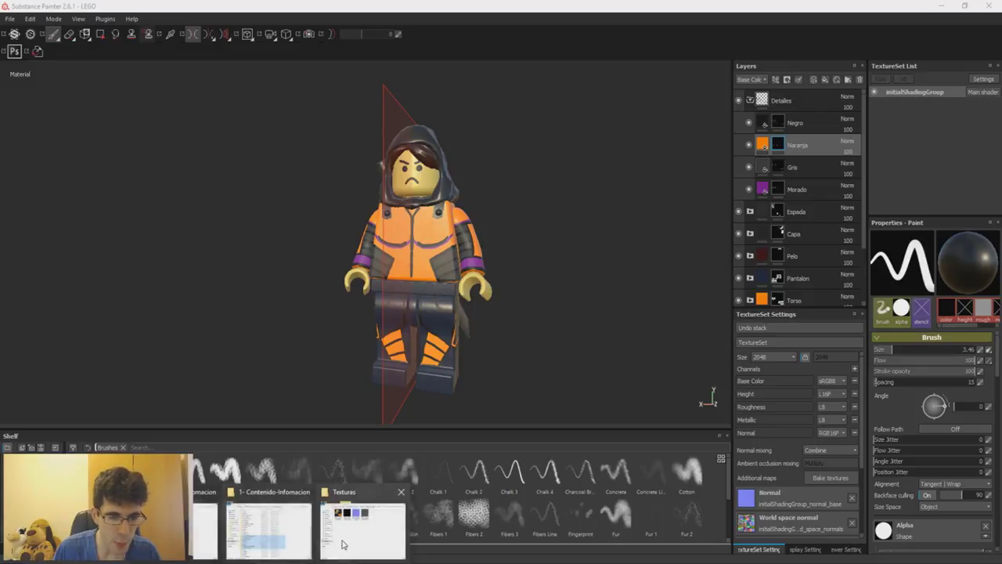
click(343, 533)
double_click(382, 177)
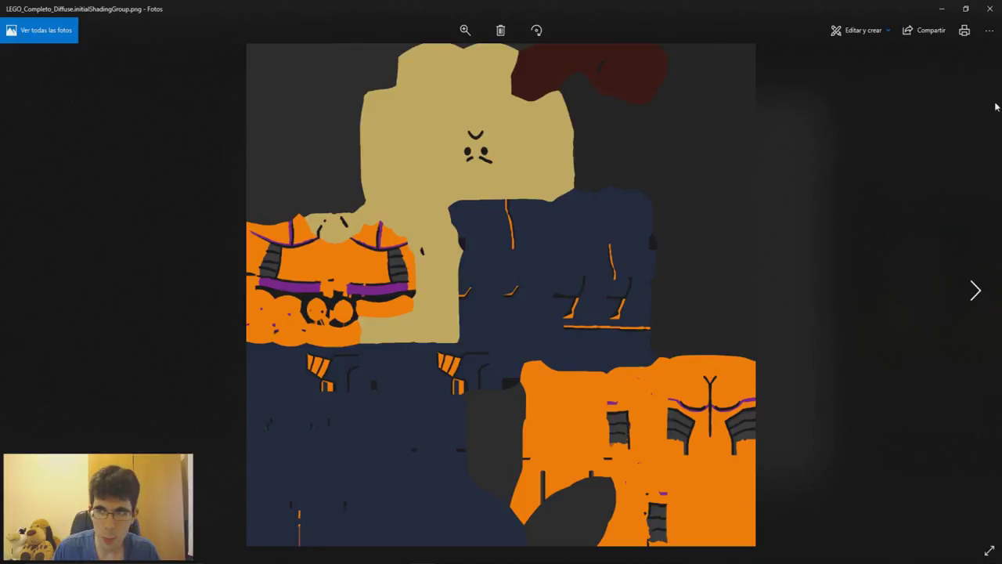
click(989, 8)
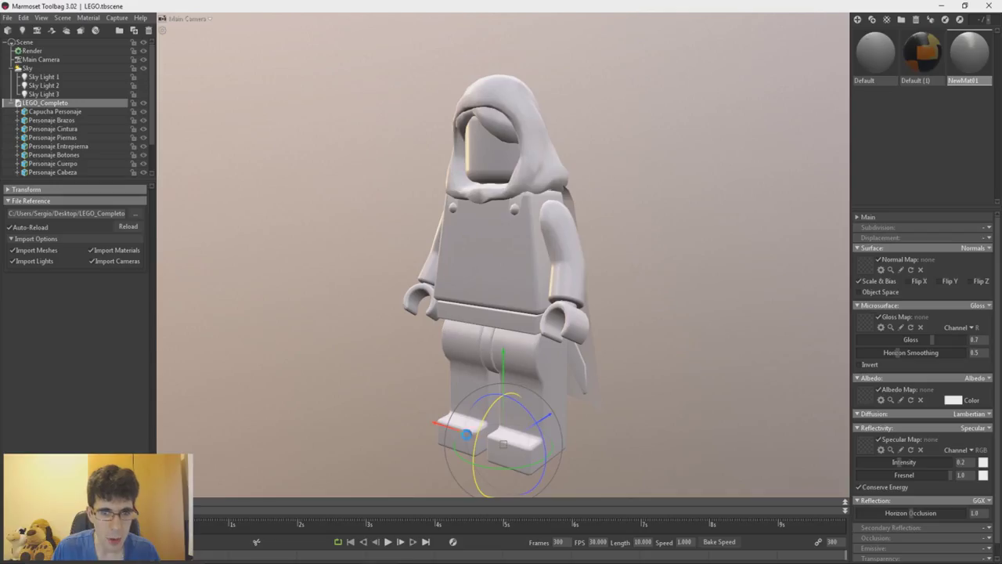
Step: In Marmoset Toolbag, assign the LEGO_Completo_Normal texture from the Texturas folder as the selected material's Normal Map
drag(463, 252, 608, 270)
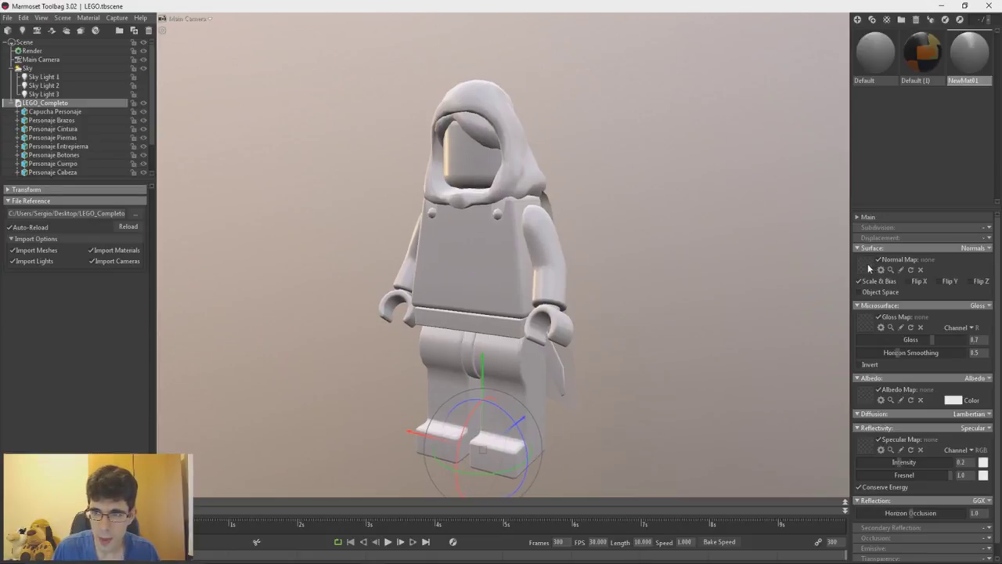
click(345, 526)
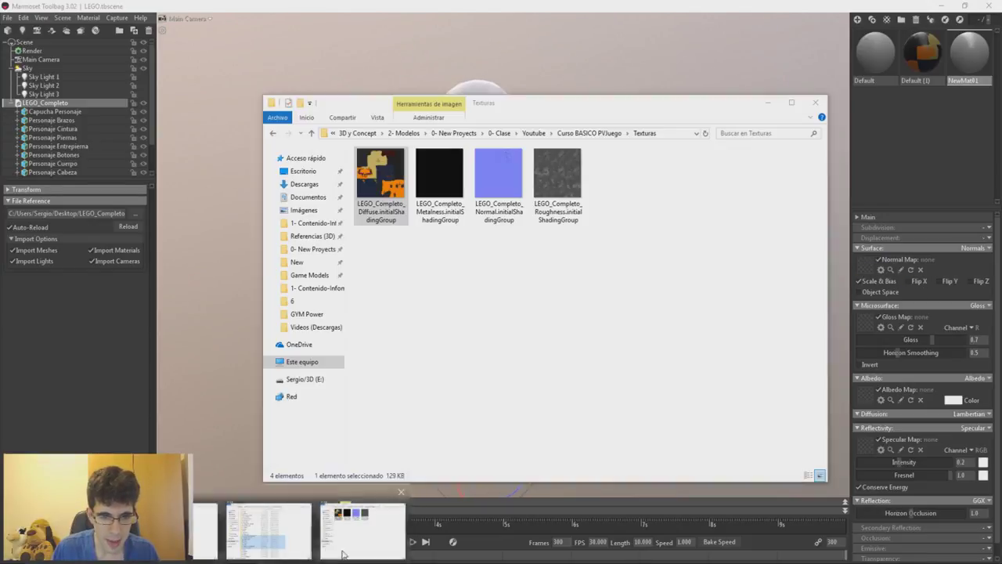
drag(578, 103, 424, 96)
drag(353, 161, 867, 266)
click(742, 5)
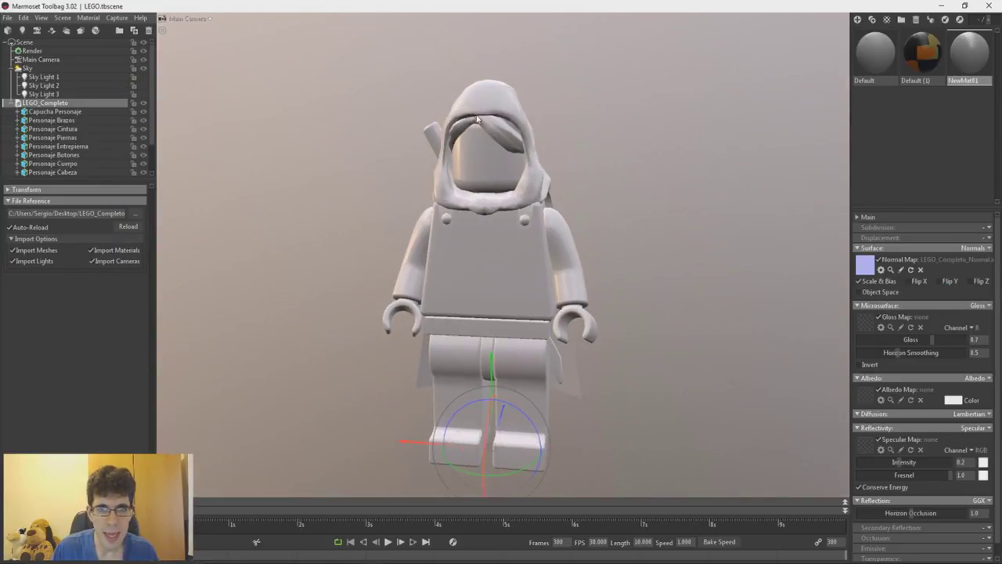
Step: Compare the character's hood and head with the Normal Map switched off and on
scroll(472, 305, up, 8)
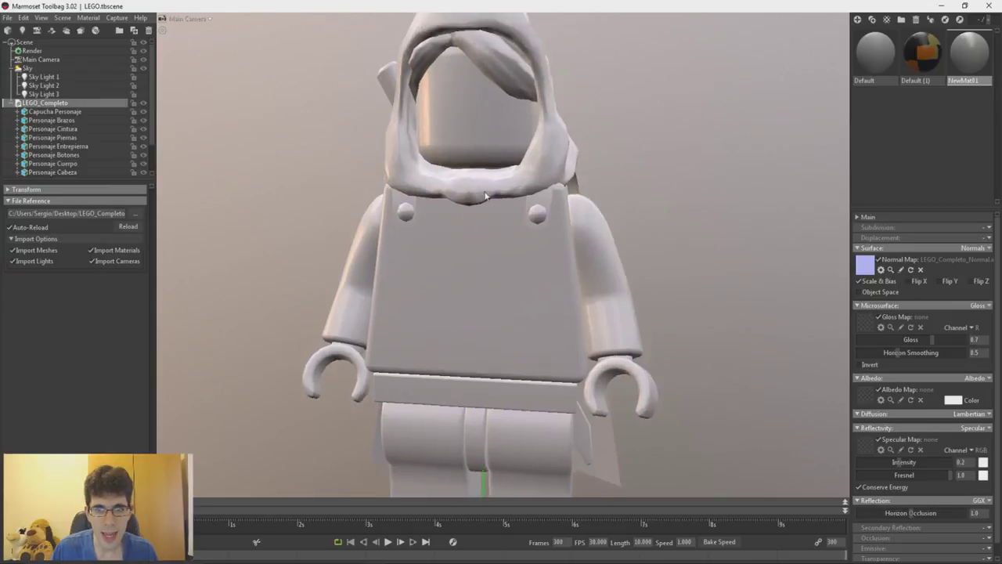
scroll(413, 176, down, 2)
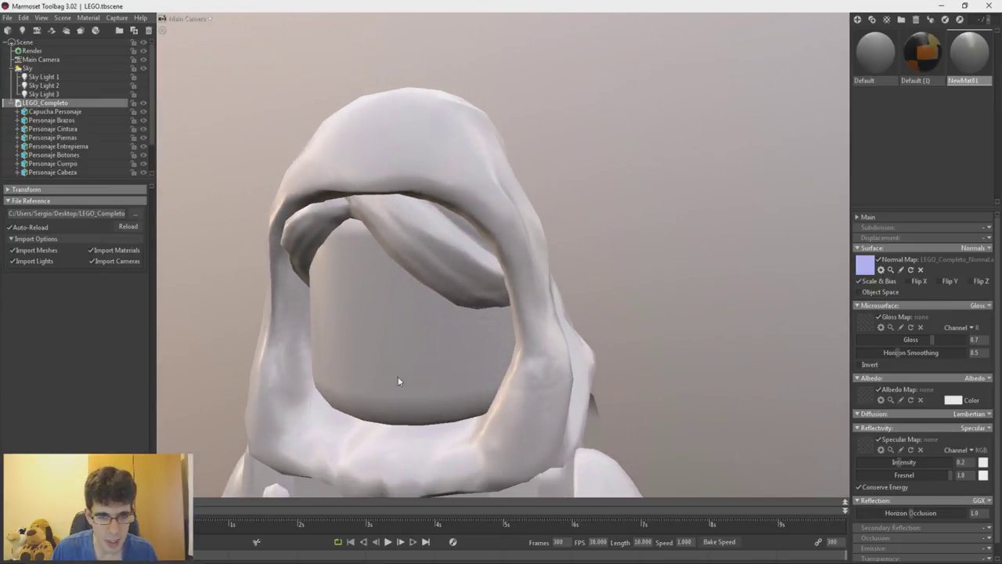
click(889, 261)
click(889, 261)
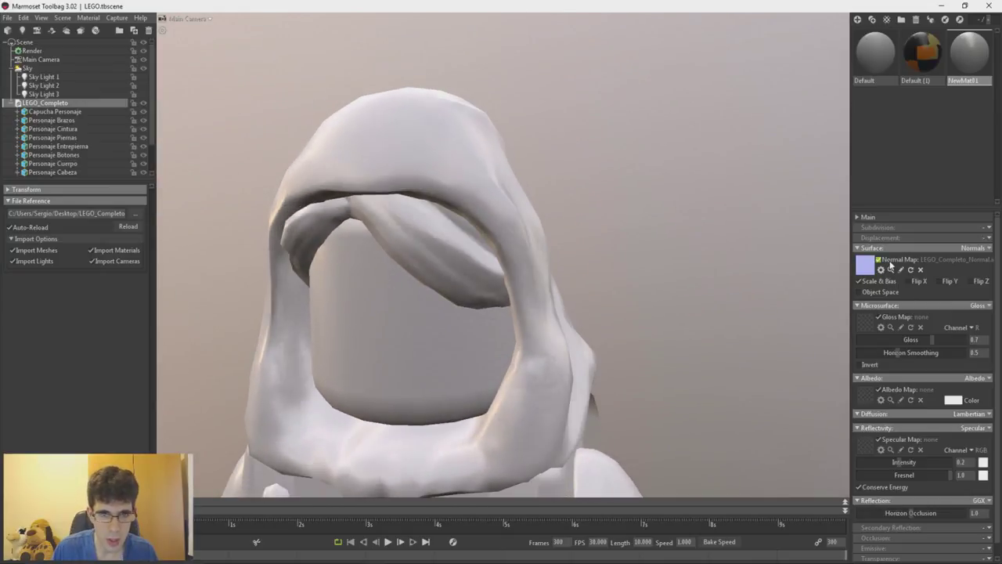
scroll(483, 313, down, 4)
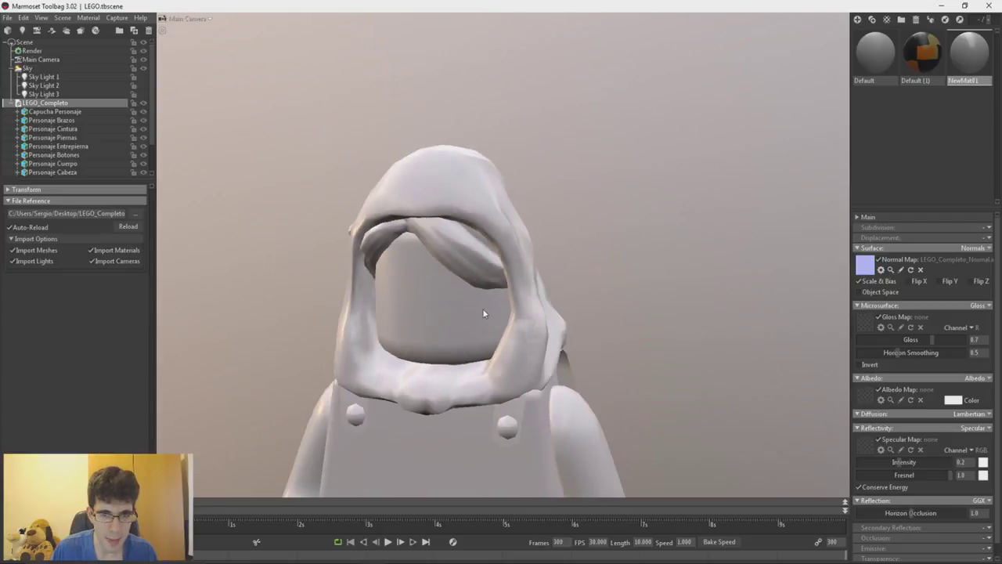
scroll(482, 312, down, 5)
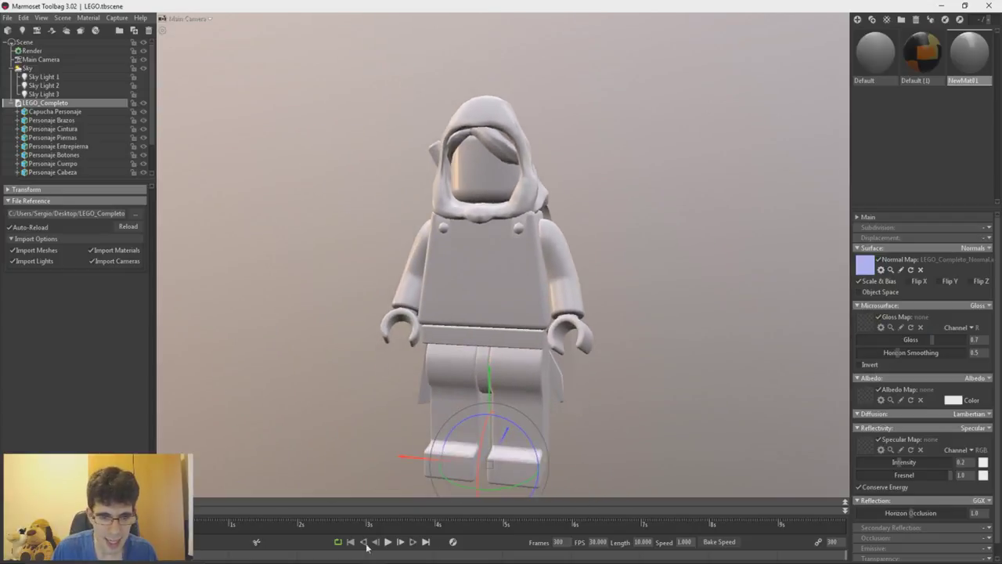
Step: Assign the LEGO_Completo_Roughness texture as the material's Gloss Map and enable Invert for it
click(365, 526)
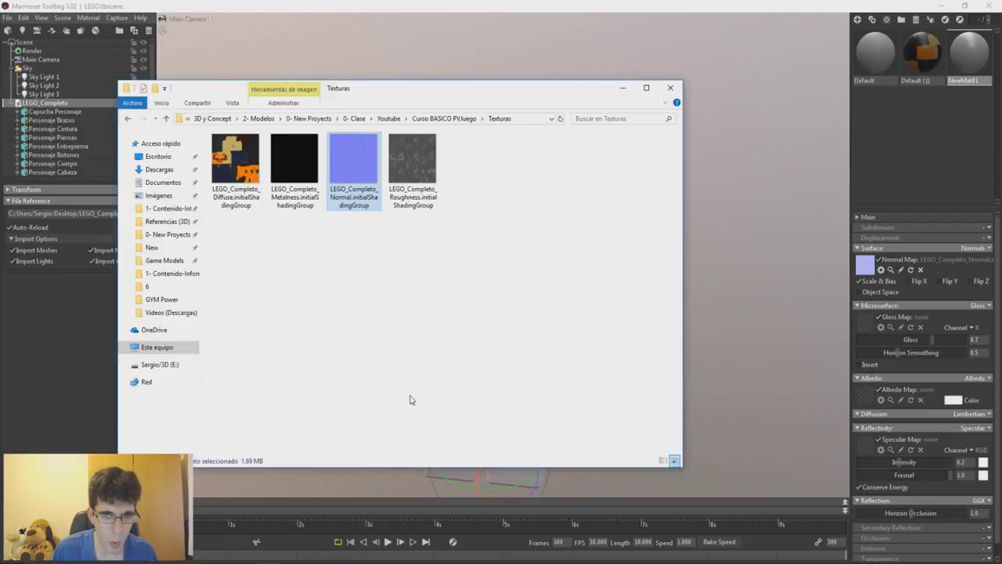
drag(397, 153, 866, 324)
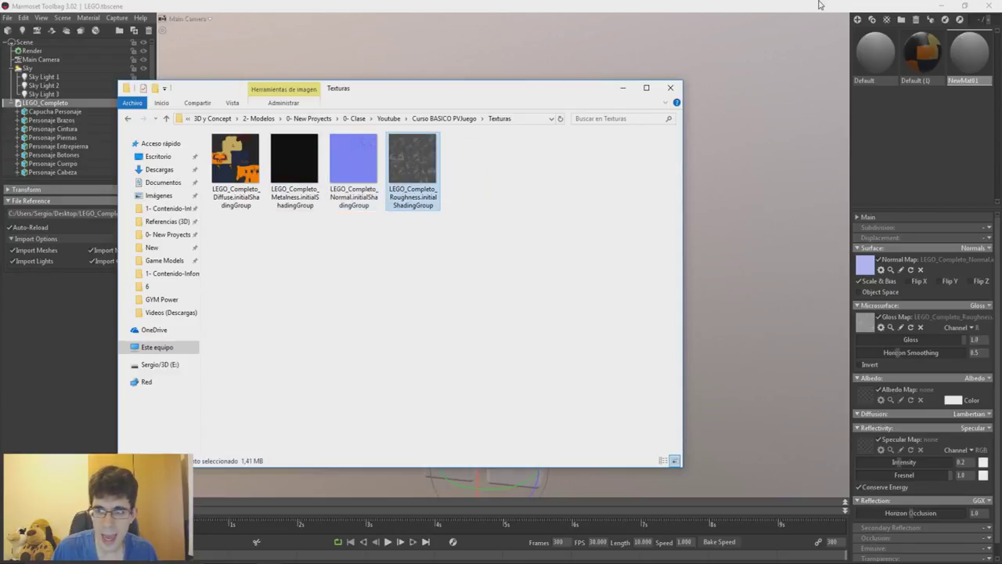
click(866, 366)
drag(708, 378, 695, 344)
right_drag(411, 247, 485, 197)
drag(485, 197, 460, 243)
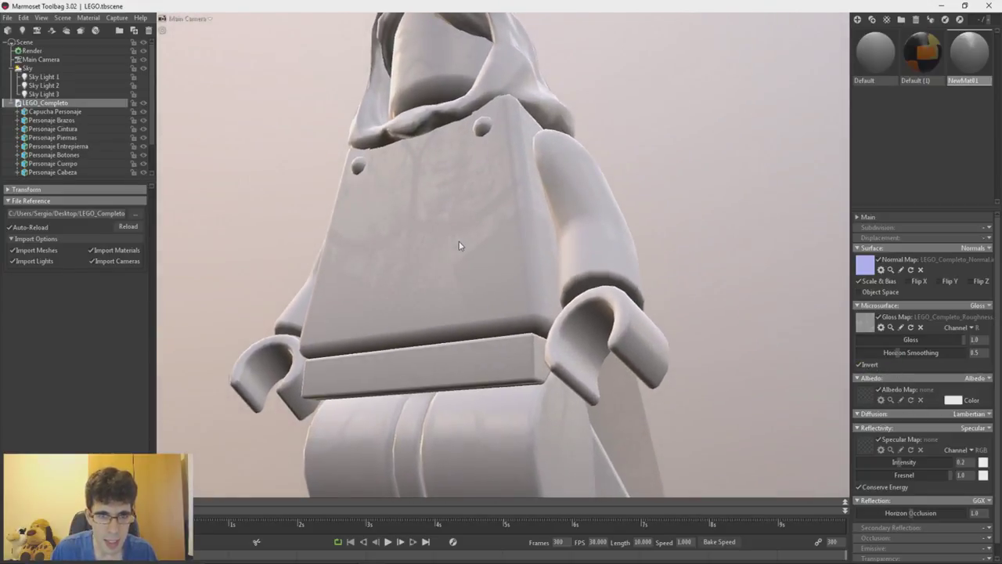
Step: Compare the reflections on the character's torso with the Gloss Map switched off and on
drag(459, 194, 457, 190)
drag(422, 235, 480, 268)
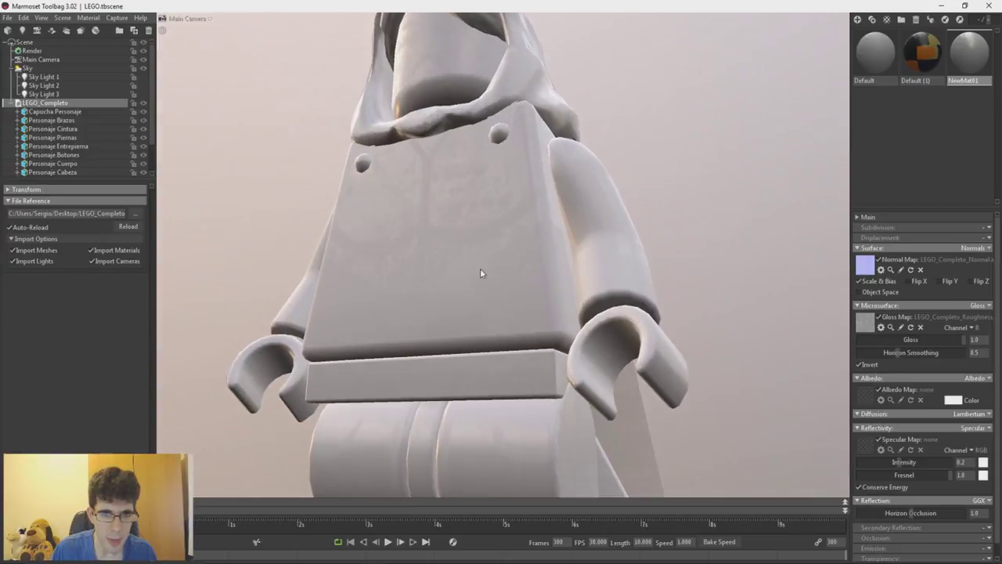
scroll(480, 268, down, 3)
scroll(430, 228, up, 5)
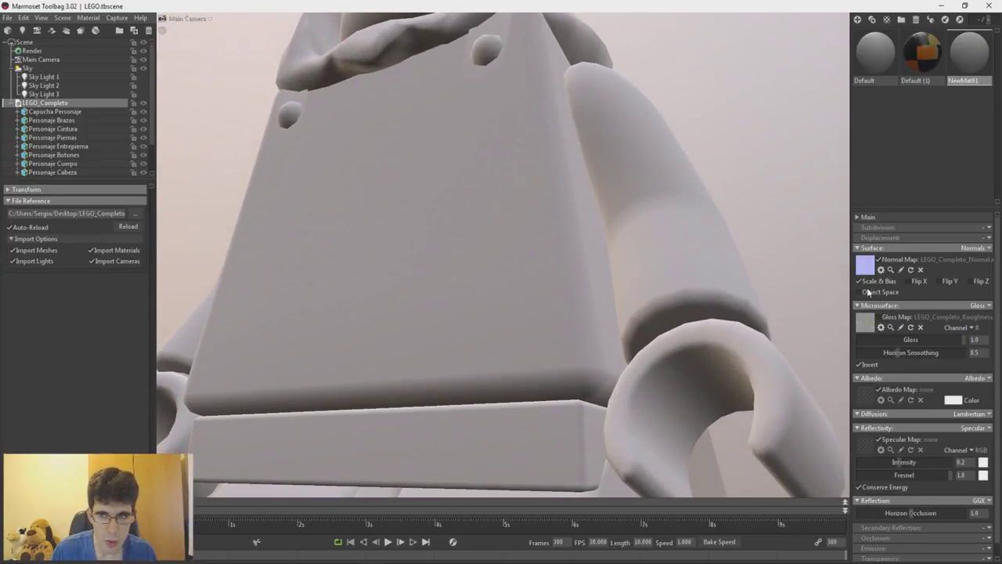
click(878, 316)
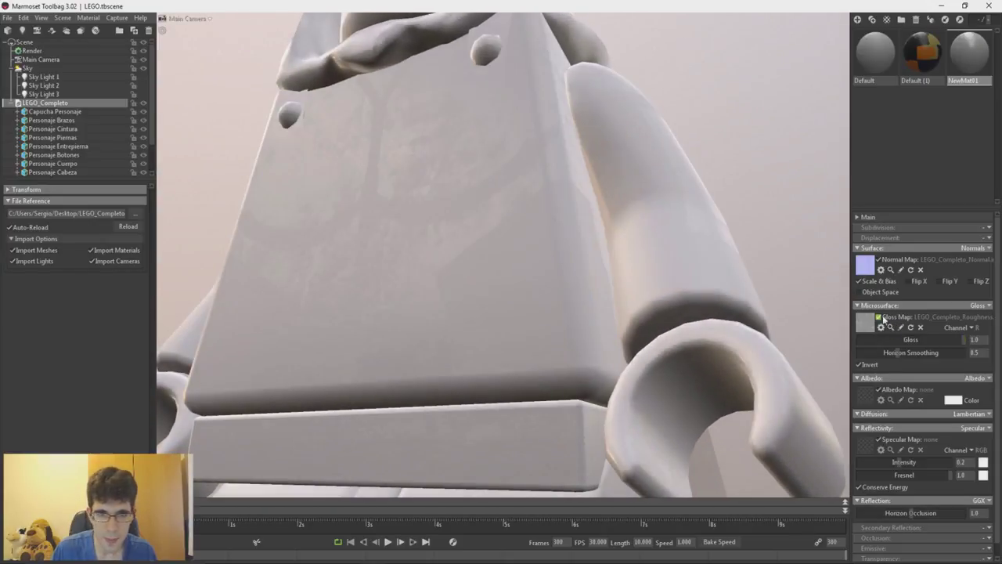
scroll(487, 438, down, 5)
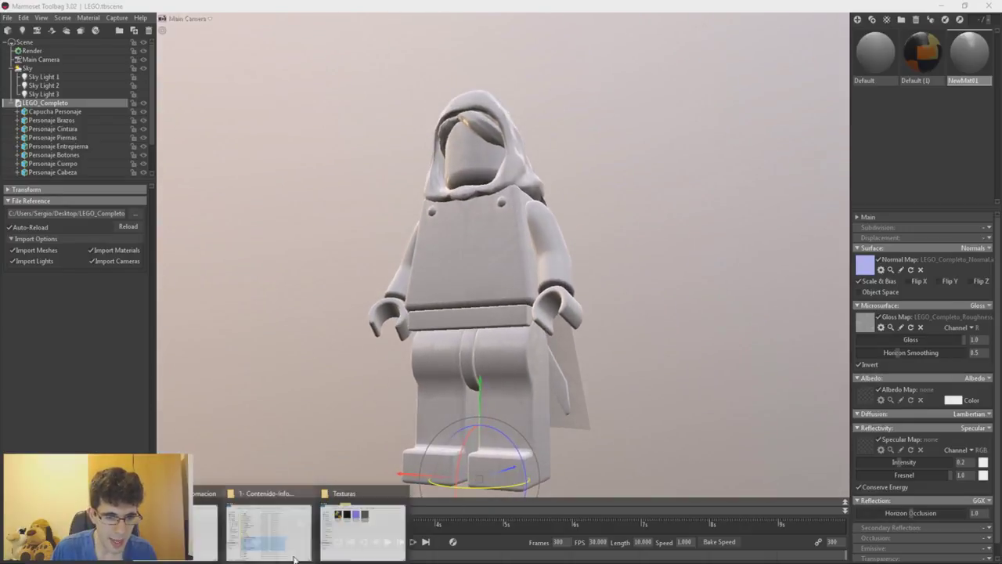
Step: Check the LEGO_Completo_Metalness image in the Texturas folder, and assign LEGO_Completo_Diffuse as the material's Albedo Map
click(362, 525)
double_click(295, 160)
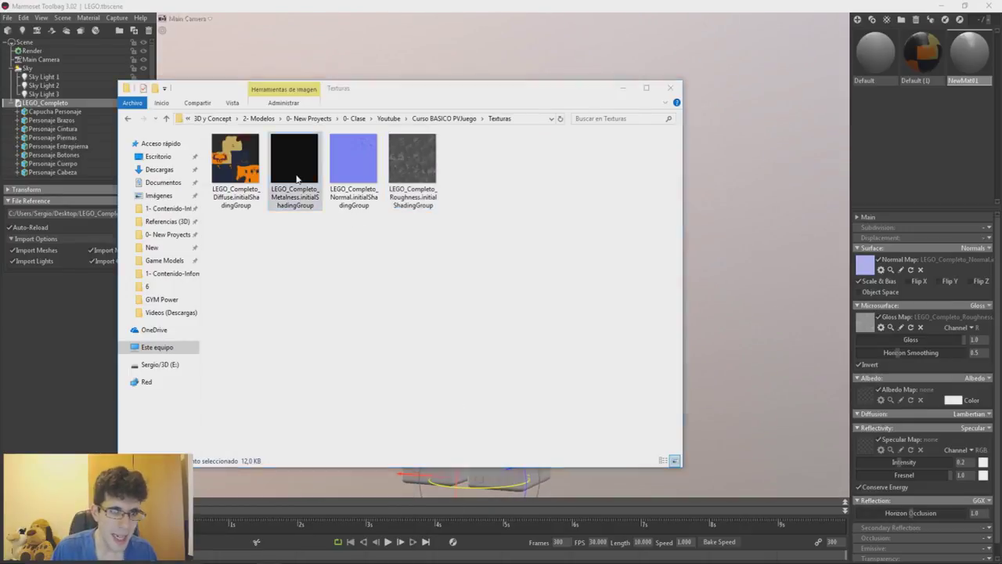
click(989, 9)
drag(235, 164, 868, 397)
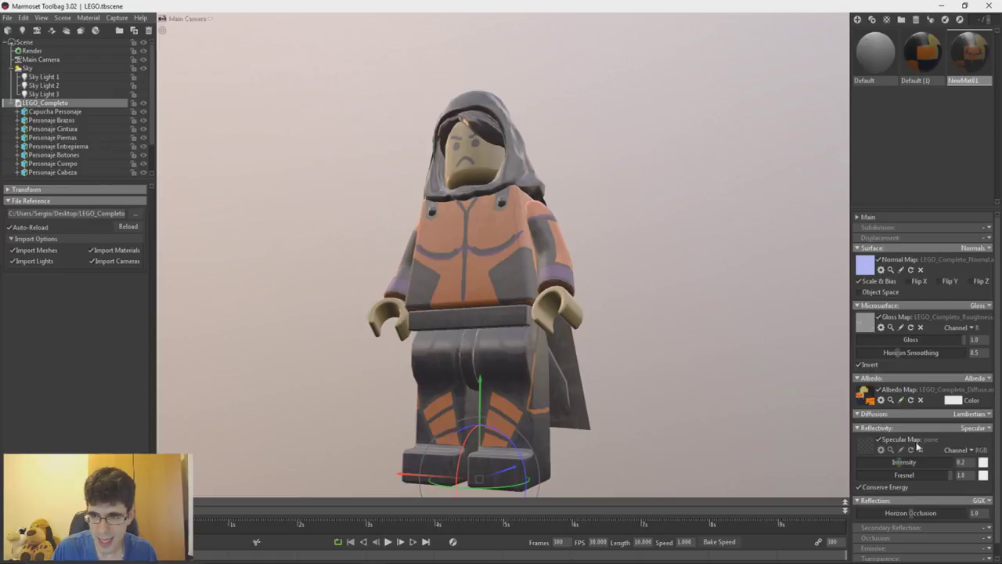
Step: Change the material's Reflectivity from Specular to Metalness and set the Metalness value to 0.0
click(990, 428)
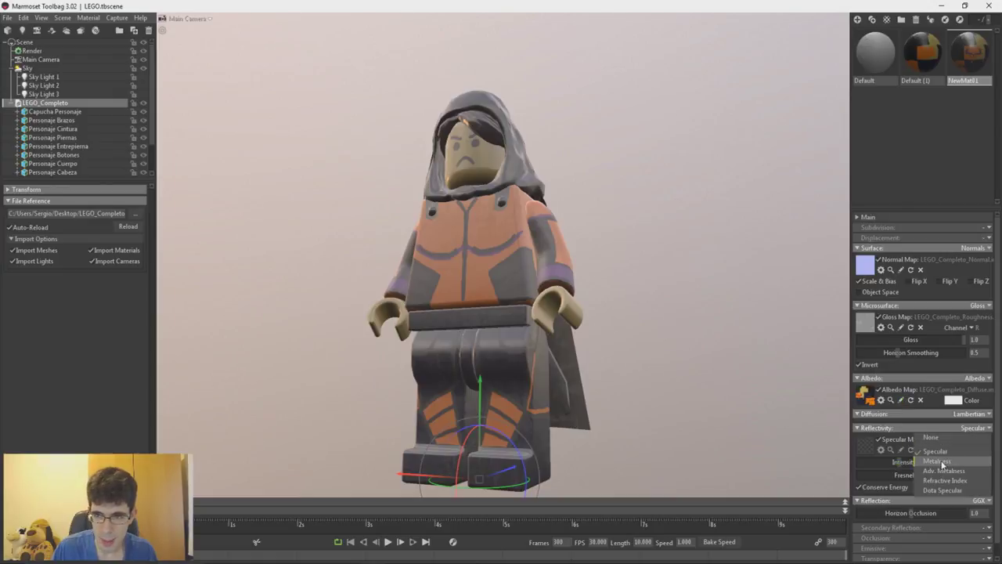
click(937, 464)
drag(889, 462, 826, 465)
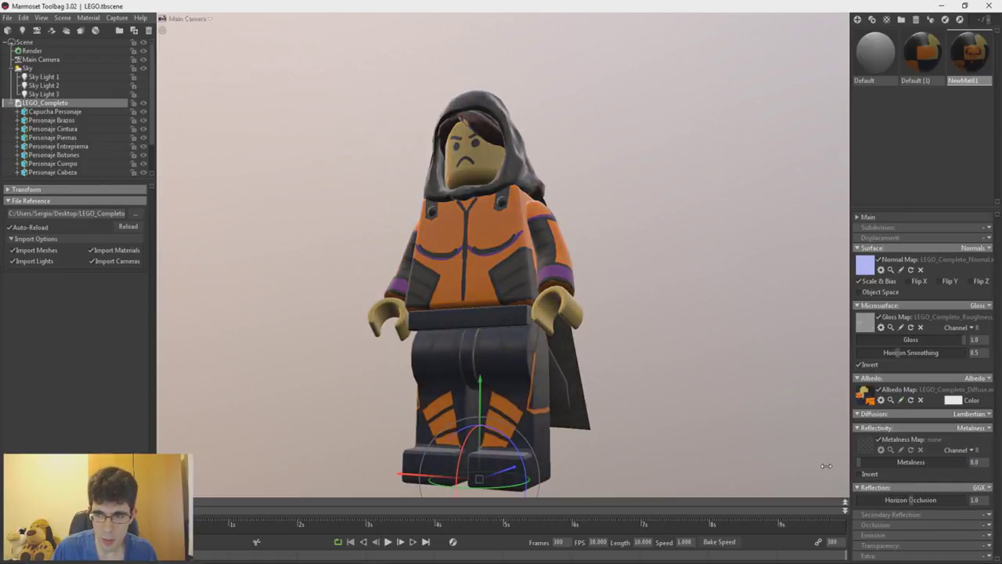
drag(642, 305, 591, 262)
scroll(591, 302, up, 3)
scroll(480, 267, down, 5)
right_drag(561, 246, 518, 257)
middle_drag(533, 271, 537, 255)
right_drag(537, 260, 539, 287)
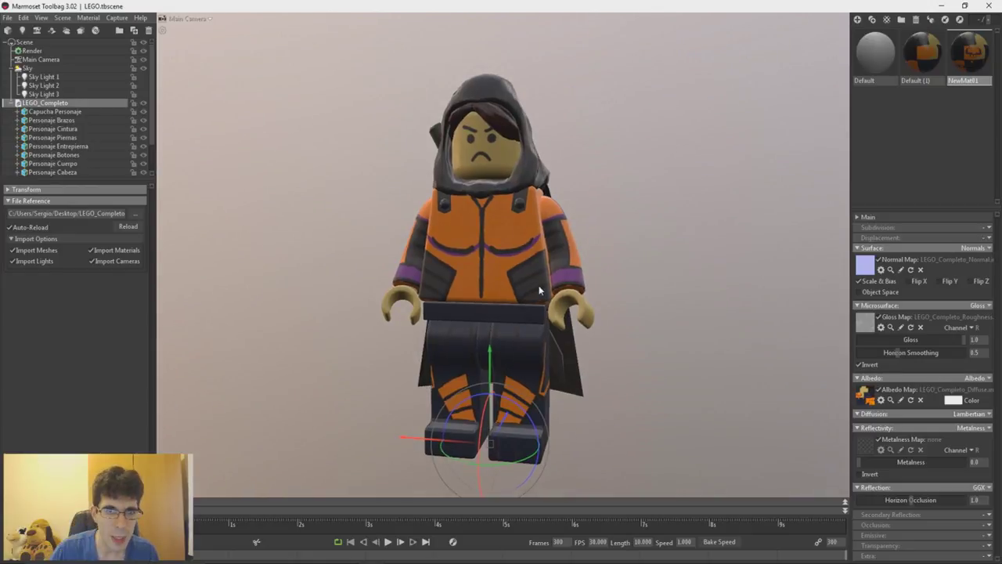
Step: In Substance Painter, paint orange test strokes across both thighs on the Naranja layer's mask
click(333, 560)
alt+drag(467, 233, 432, 235)
alt+right_drag(432, 235, 503, 351)
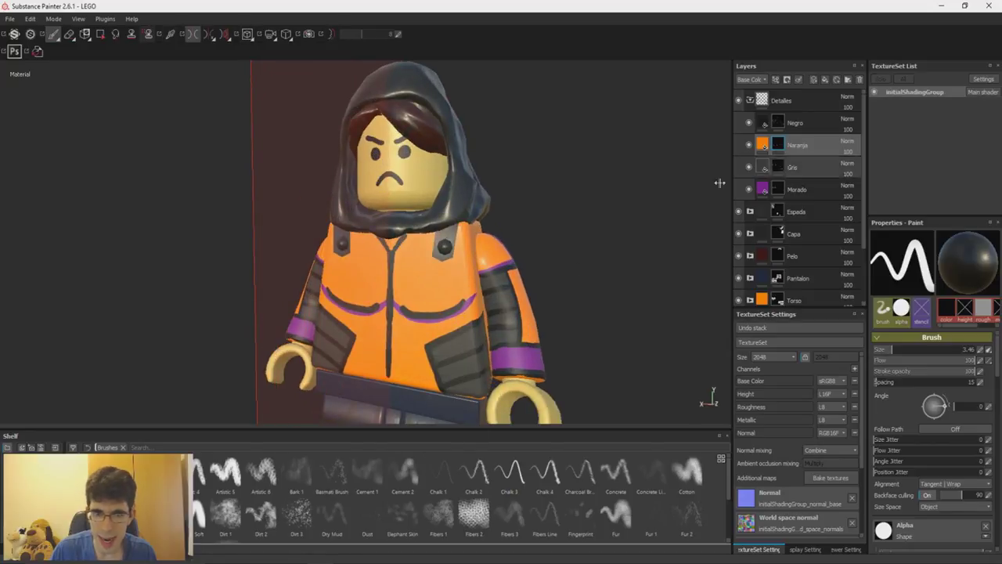
middle_drag(471, 330, 479, 167)
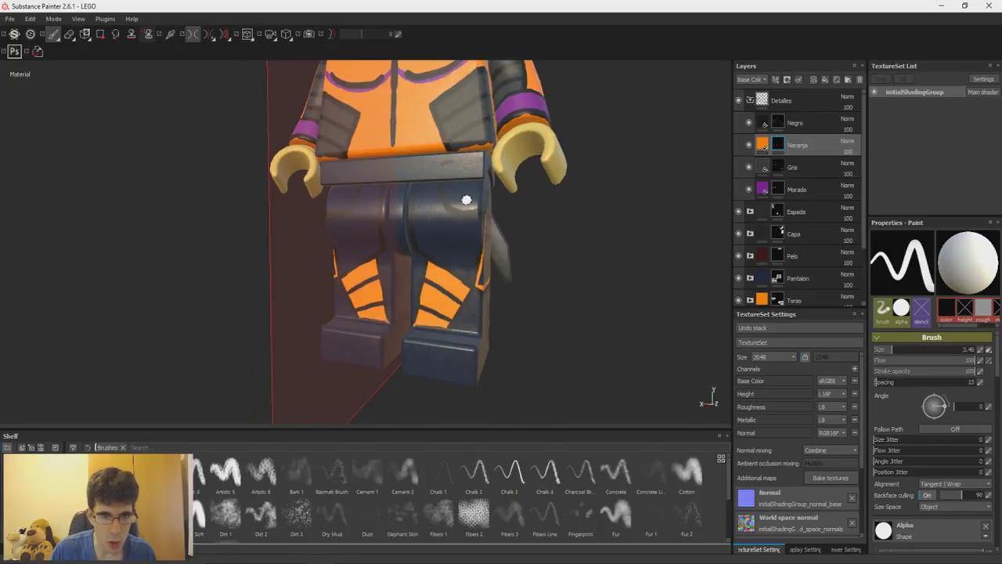
key(ctrl+z)
key(ctrl+z)
key(x)
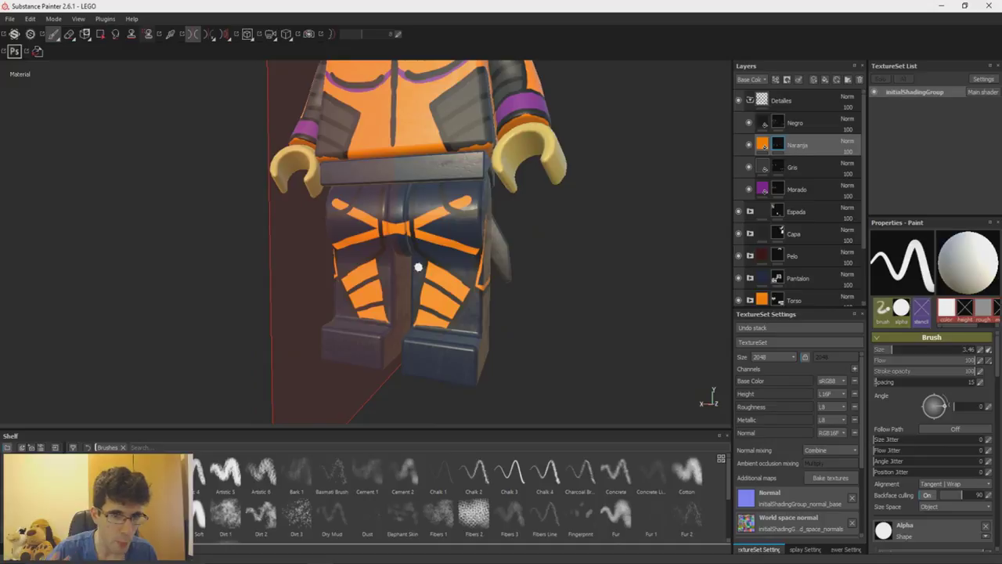
Step: Export the initialShadingGroup textures with the thigh strokes to the Texturas folder and switch to Marmoset Toolbag
key(ctrl+shift+e)
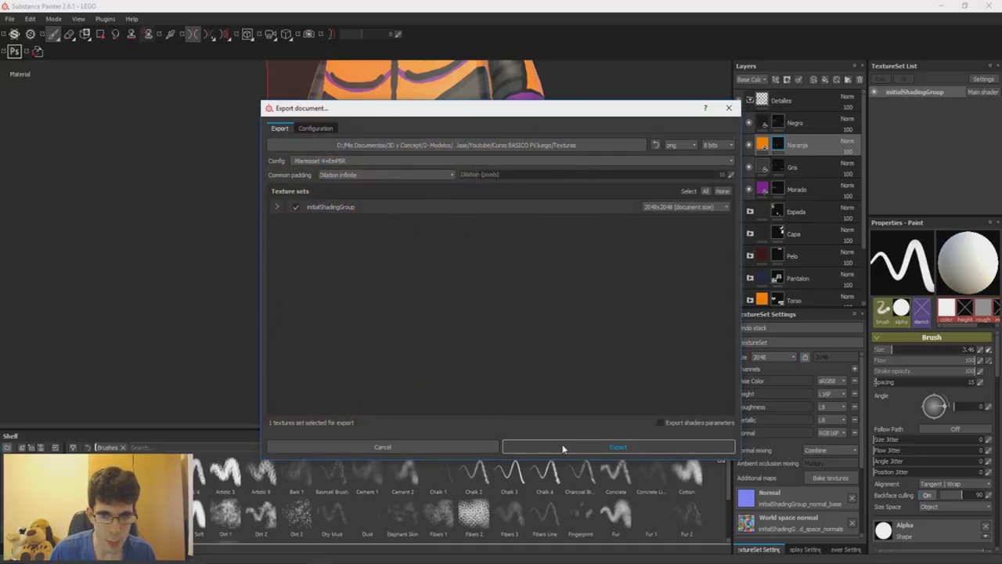
click(562, 447)
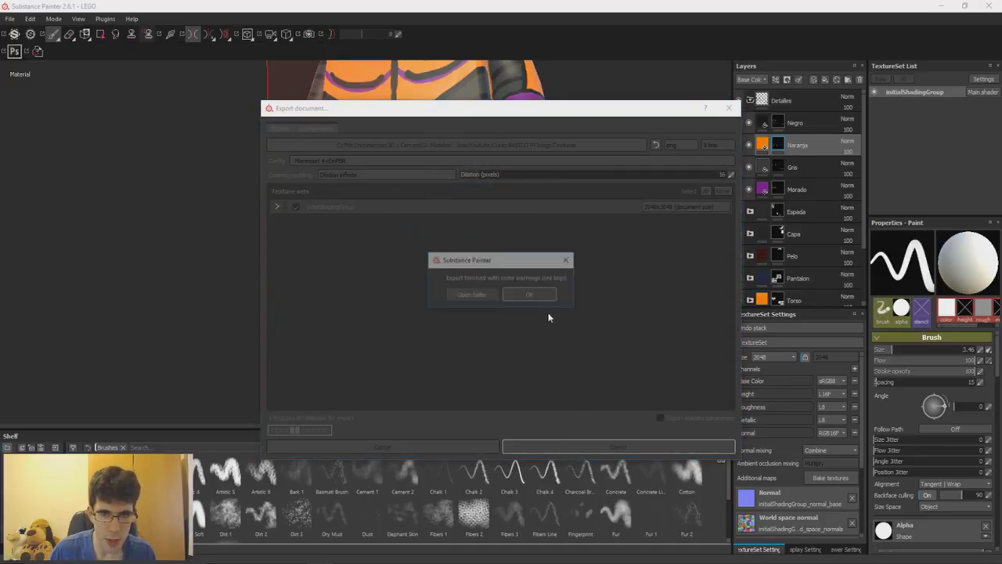
click(532, 295)
key(alt+Tab)
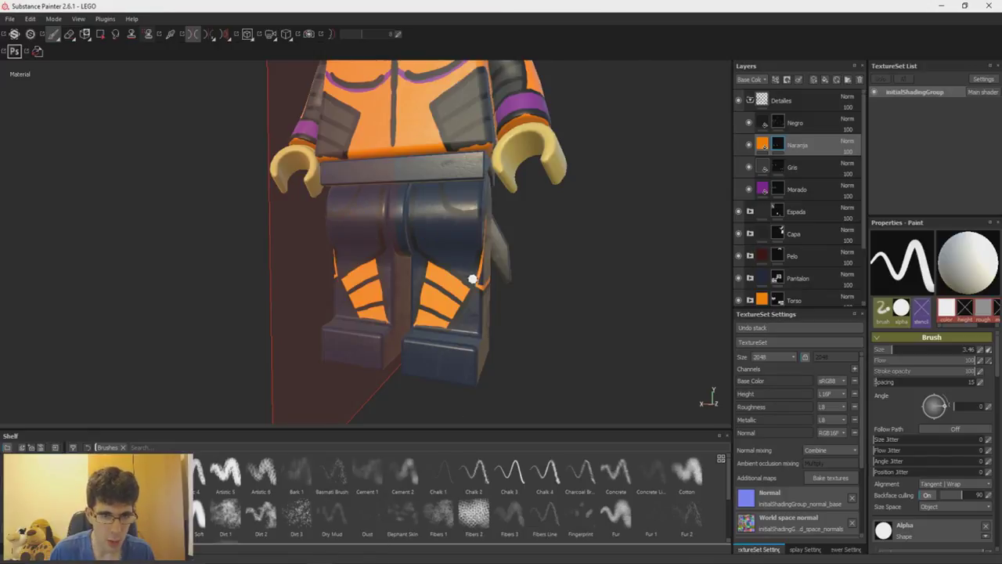
Step: Export the textures again from Substance Painter without the thigh strokes and return to Marmoset Toolbag
key(ctrl+shift+e)
click(559, 446)
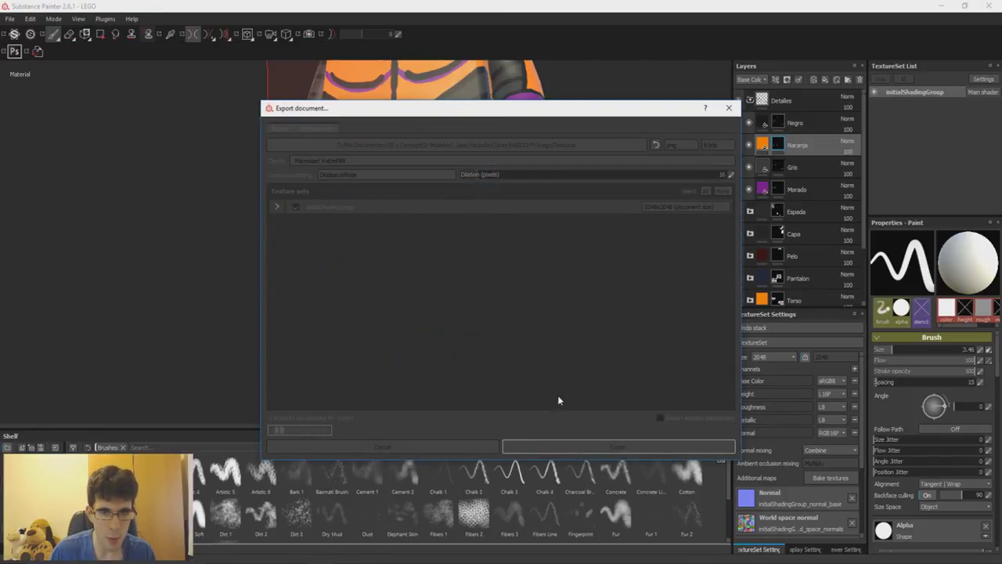
click(536, 295)
click(372, 560)
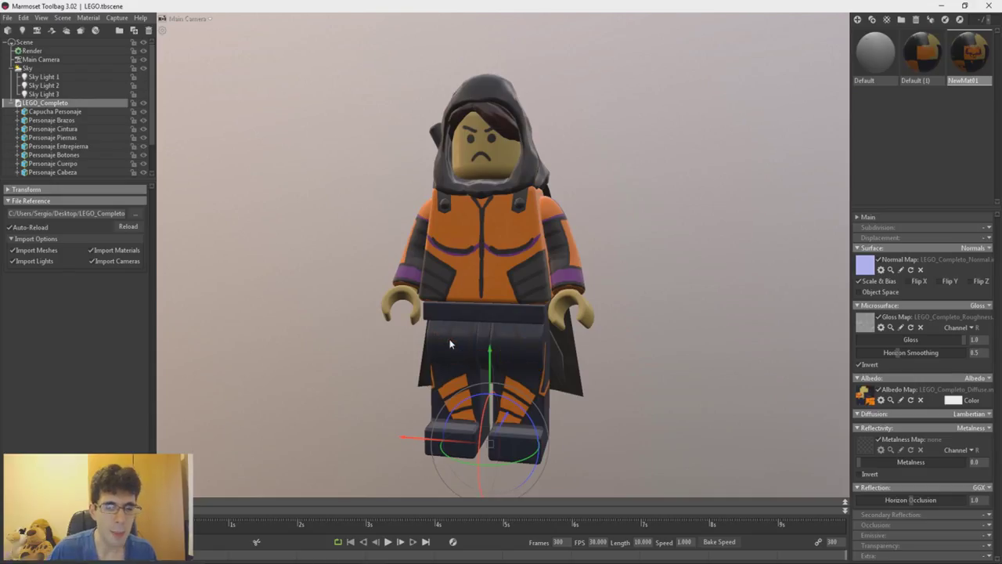
Step: Lower the Sky's light brightness to 0.856
drag(450, 343, 492, 242)
scroll(492, 242, down, 5)
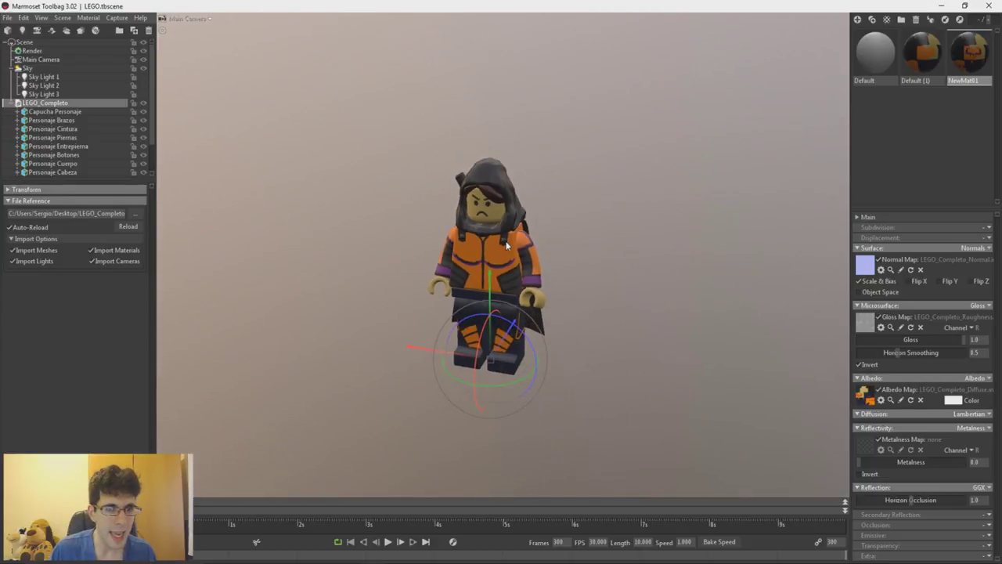
click(28, 68)
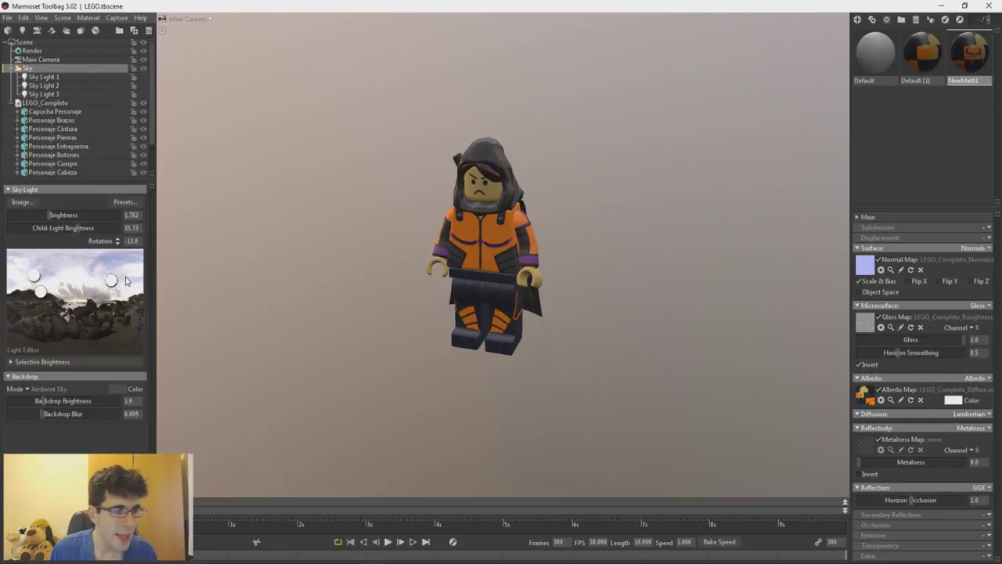
drag(52, 222, 25, 214)
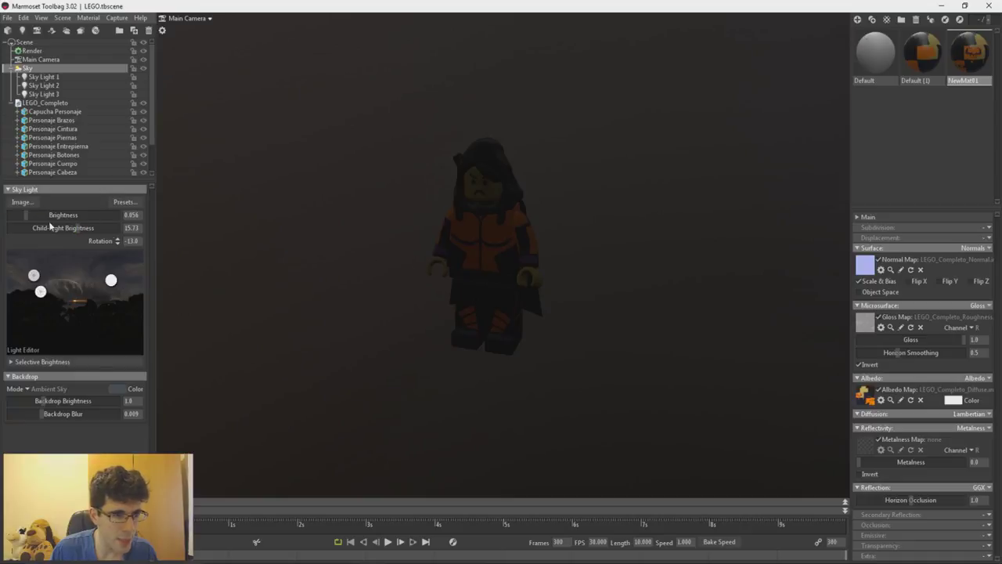
scroll(540, 270, down, 3)
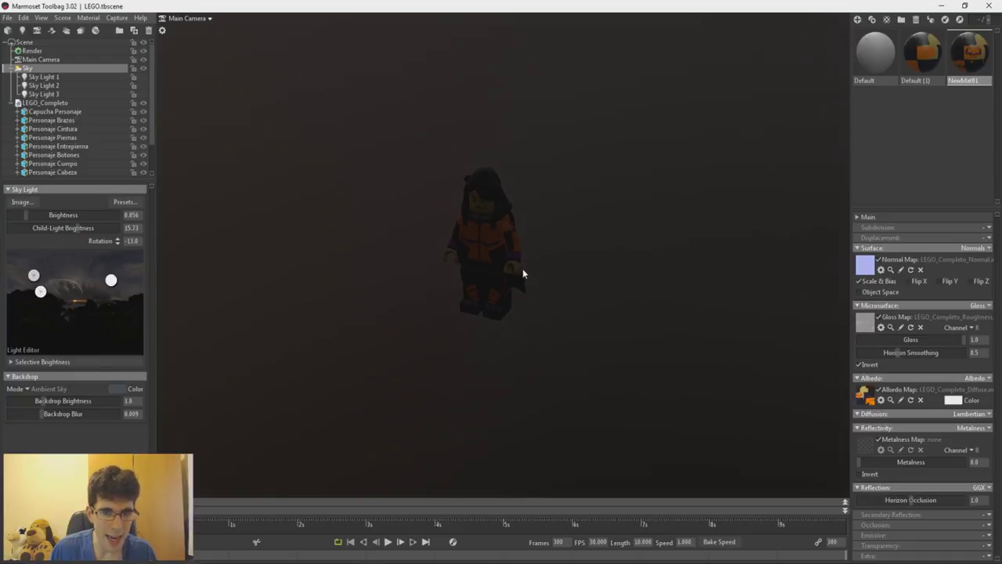
Step: Add a spot light to the scene and aim it at the front of the character
key(ctrl+l)
alt+drag(530, 278, 603, 278)
scroll(626, 244, down, 2)
alt+middle_drag(606, 214, 521, 219)
scroll(522, 219, down, 2)
mouse_move(701, 236)
alt+mouse_down()
mouse_move(718, 287)
mouse_move(708, 254)
alt+mouse_up()
alt+middle_drag(767, 189, 731, 193)
drag(809, 191, 686, 190)
key(ctrl+z)
mouse_move(494, 233)
mouse_down()
mouse_move(484, 241)
mouse_move(400, 219)
mouse_move(498, 230)
mouse_up()
right_drag(419, 235, 248, 249)
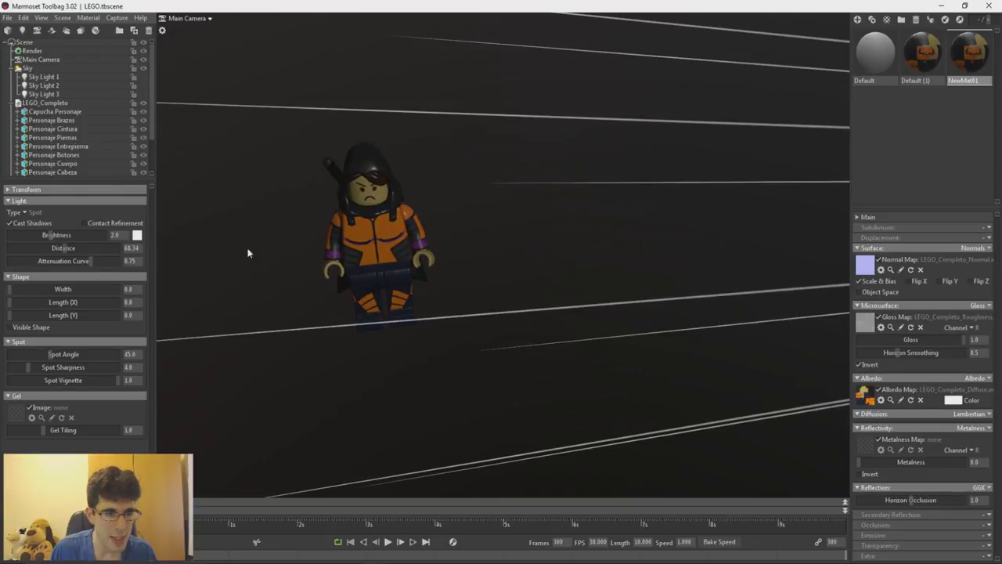
Step: Try out colours for the spot light, and raise its brightness to 18.84 and its distance to 81.1
click(138, 237)
click(295, 422)
mouse_move(295, 422)
mouse_down()
mouse_move(293, 513)
mouse_move(206, 354)
mouse_move(122, 344)
mouse_move(362, 380)
mouse_up()
click(398, 423)
drag(52, 235, 69, 253)
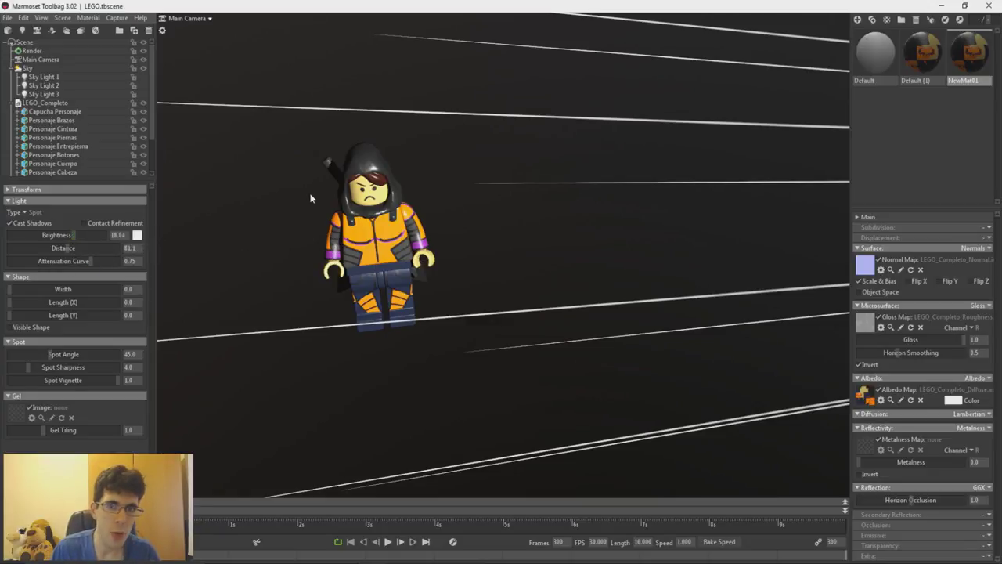
Step: Check the spot light's effect on the character and delete Light 1 from the scene
middle_drag(431, 196, 579, 208)
mouse_move(579, 208)
mouse_down()
mouse_move(494, 219)
mouse_move(449, 238)
mouse_move(501, 227)
mouse_move(577, 232)
mouse_move(437, 223)
mouse_move(477, 219)
mouse_move(399, 229)
mouse_up()
scroll(448, 237, up, 3)
scroll(61, 102, down, 2)
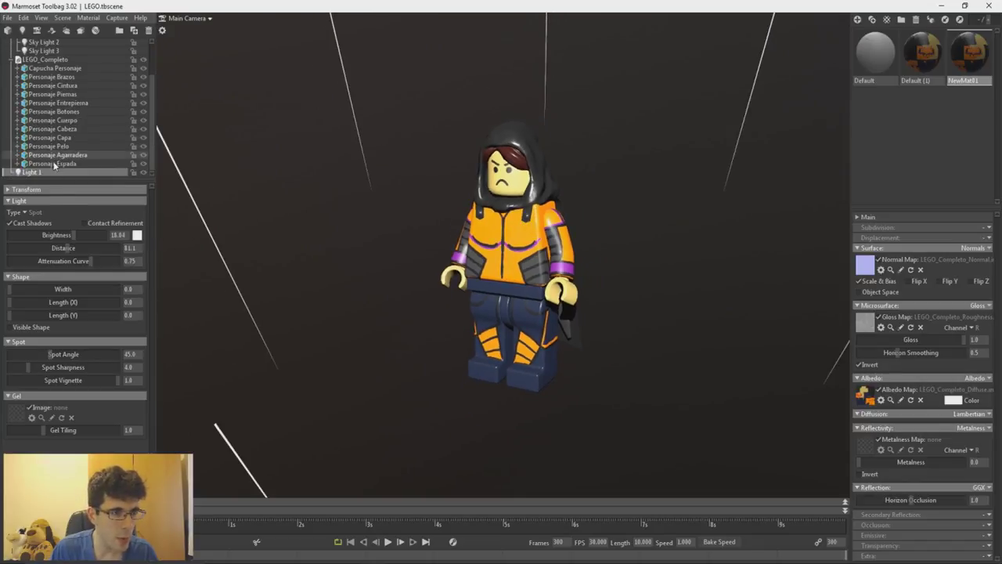
key(Delete)
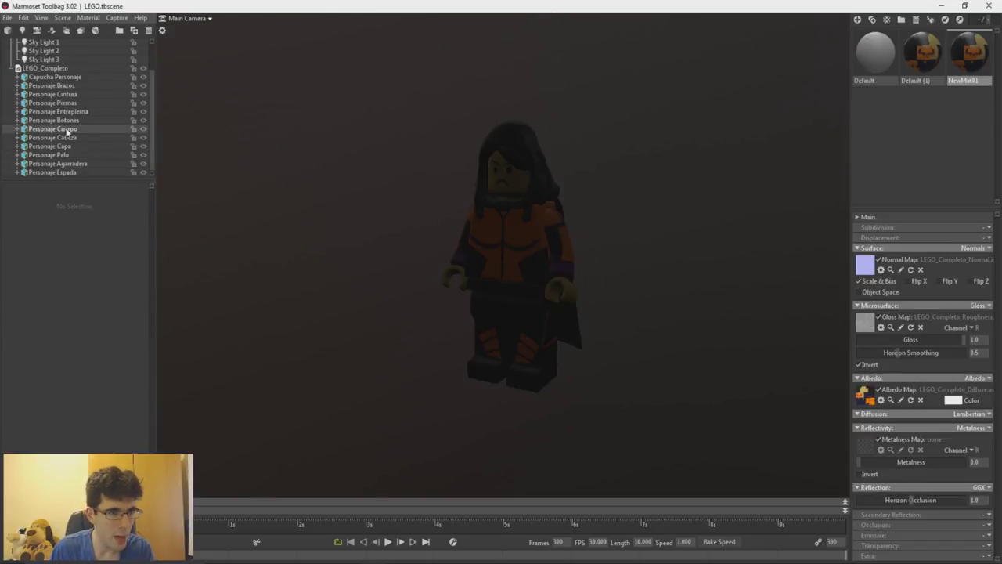
Step: Turn on the visibility of Sky Light 1, Sky Light 2 and Sky Light 3
scroll(63, 118, up, 3)
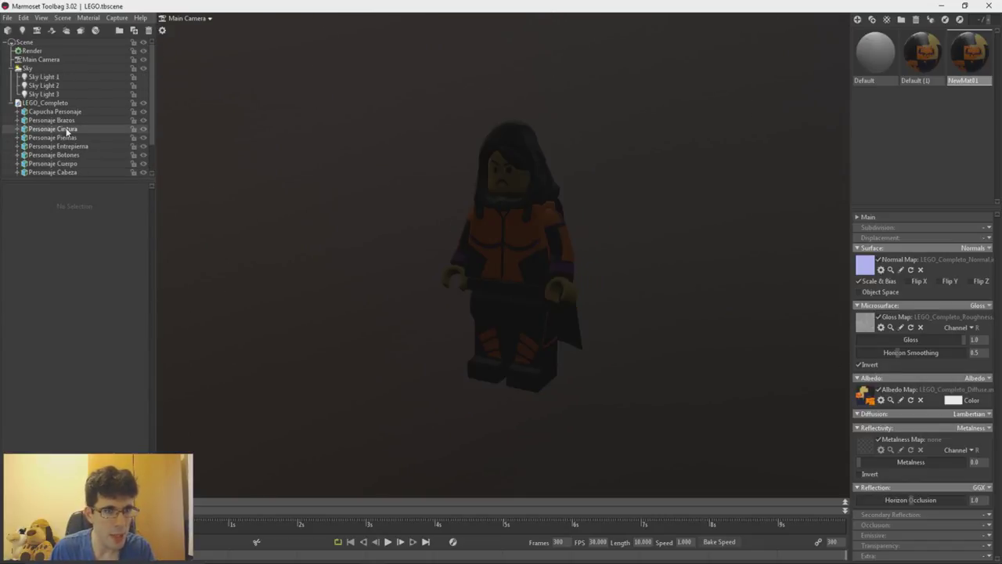
click(142, 77)
click(143, 86)
click(144, 94)
Step: Examine the sky lights' highlights and the material's gloss on the character's torso, legs and hood from several angles
scroll(501, 211, up, 5)
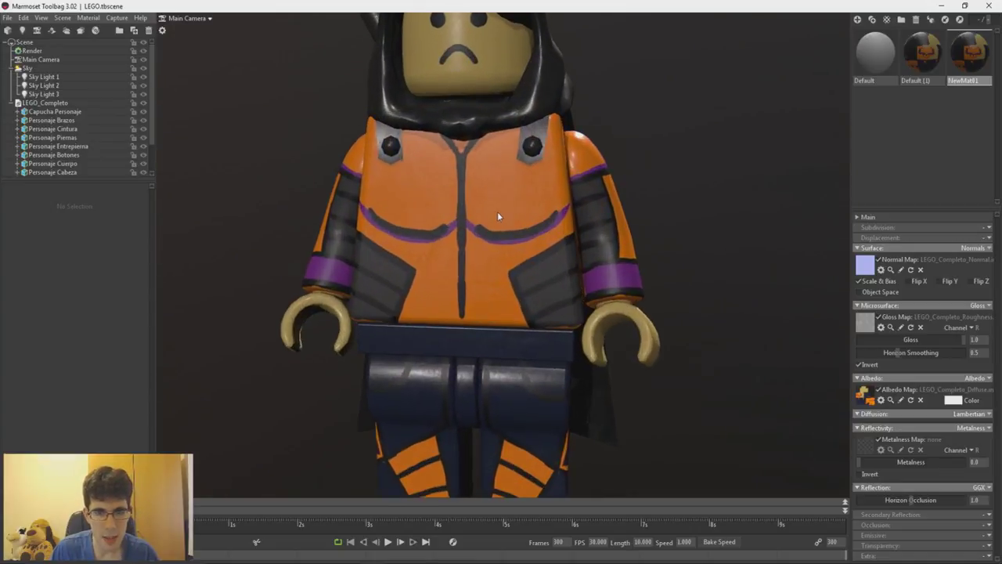
drag(497, 212, 512, 175)
scroll(478, 189, down, 2)
drag(572, 183, 518, 194)
scroll(514, 195, down, 1)
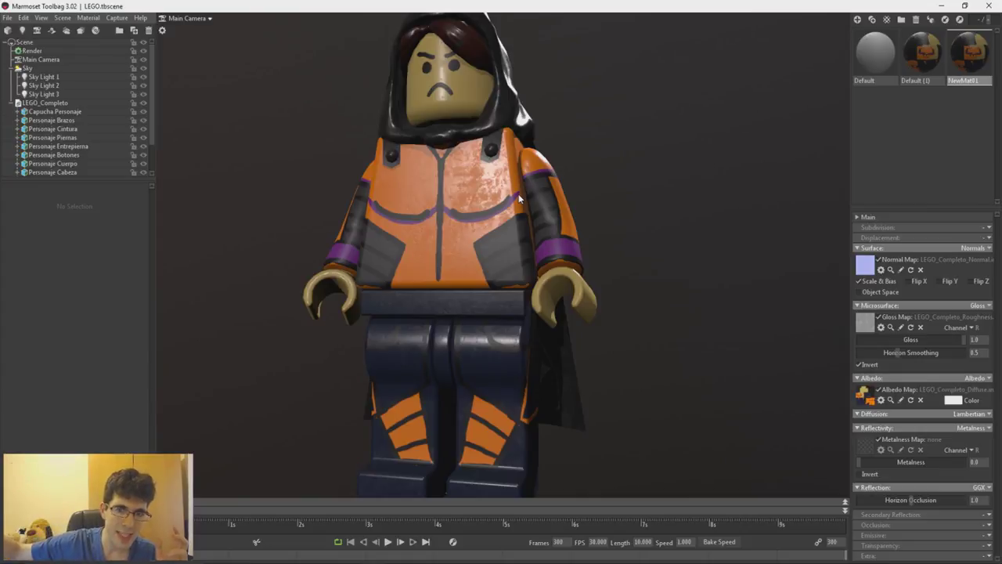
middle_drag(518, 194, 553, 190)
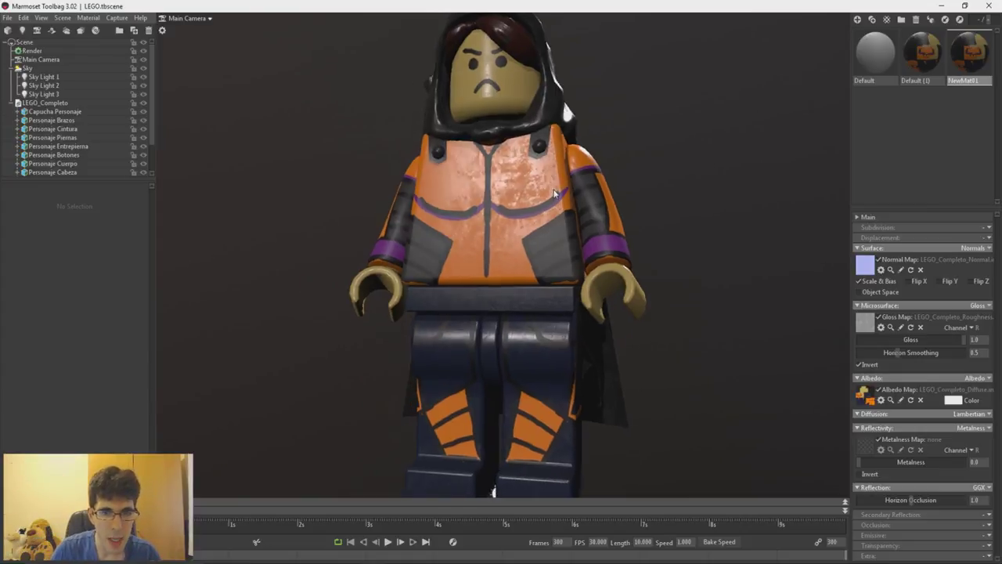
drag(554, 193, 581, 180)
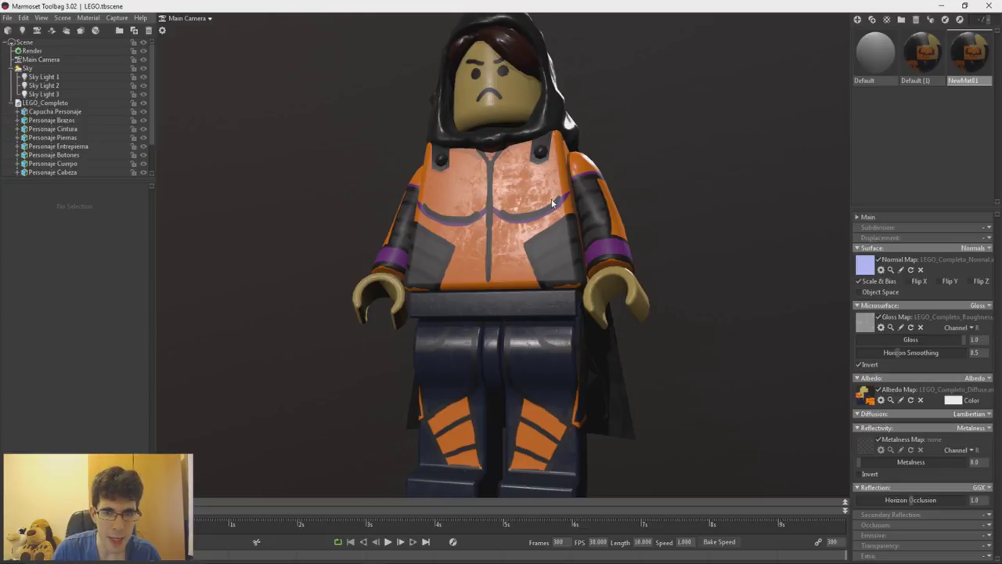
drag(576, 207, 582, 198)
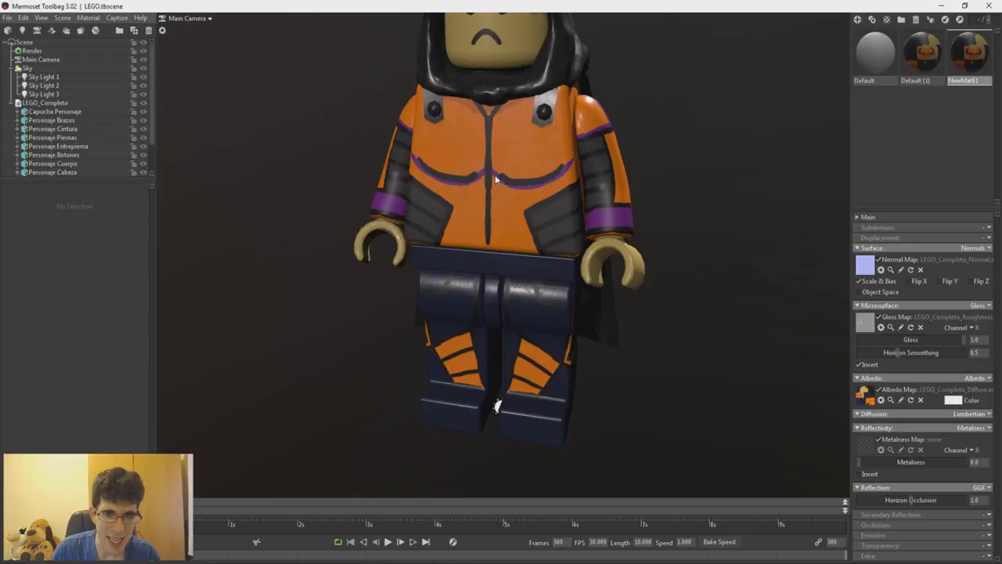
mouse_move(542, 201)
mouse_down()
mouse_move(486, 166)
mouse_move(456, 192)
mouse_move(375, 197)
mouse_move(524, 195)
mouse_up()
right_drag(524, 195, 479, 144)
drag(478, 143, 436, 178)
right_drag(435, 178, 455, 237)
drag(455, 237, 508, 247)
right_drag(473, 166, 492, 191)
drag(493, 191, 405, 214)
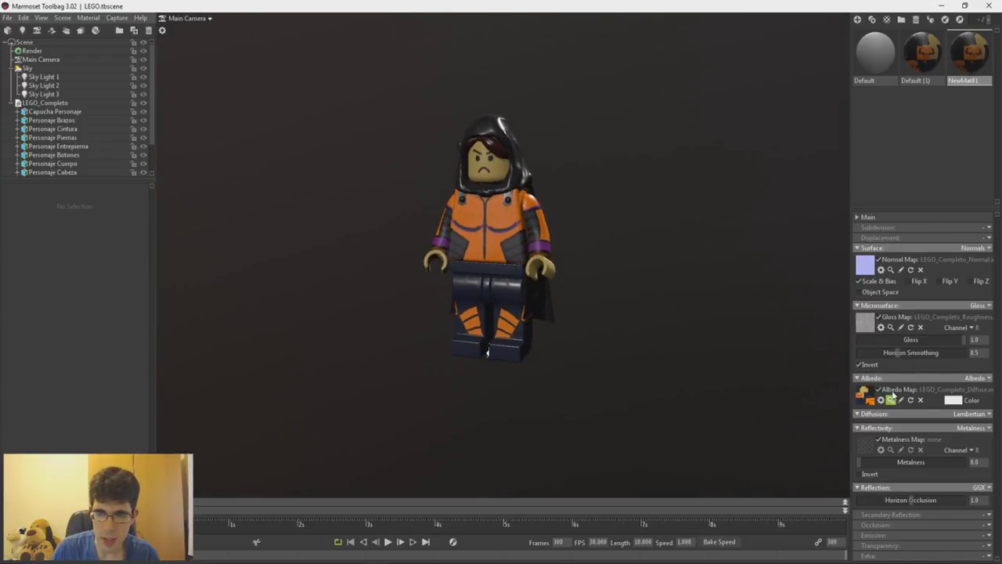
Step: Collapse the LEGO_Completo group in the scene hierarchy
click(17, 103)
scroll(539, 268, up, 3)
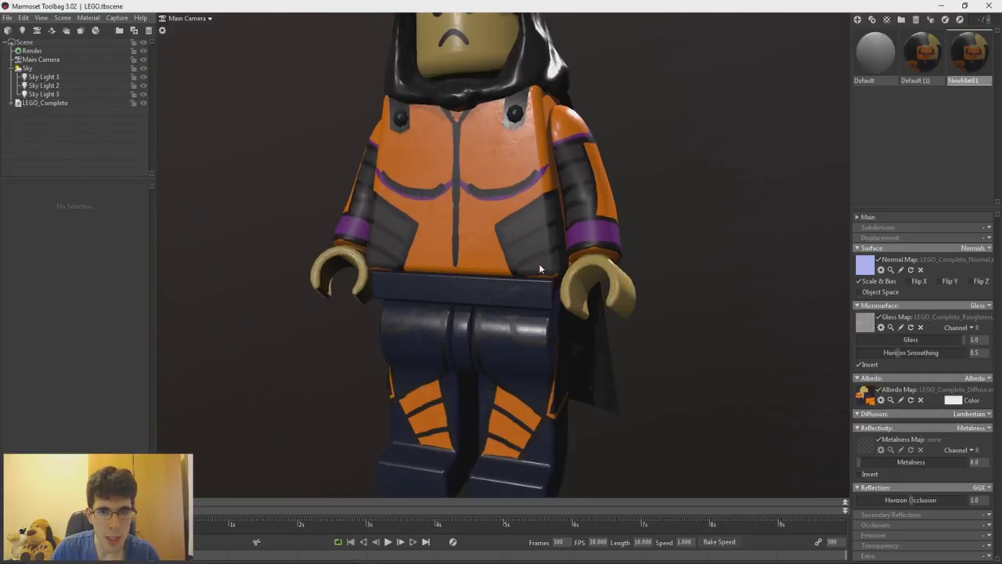
scroll(539, 268, down, 4)
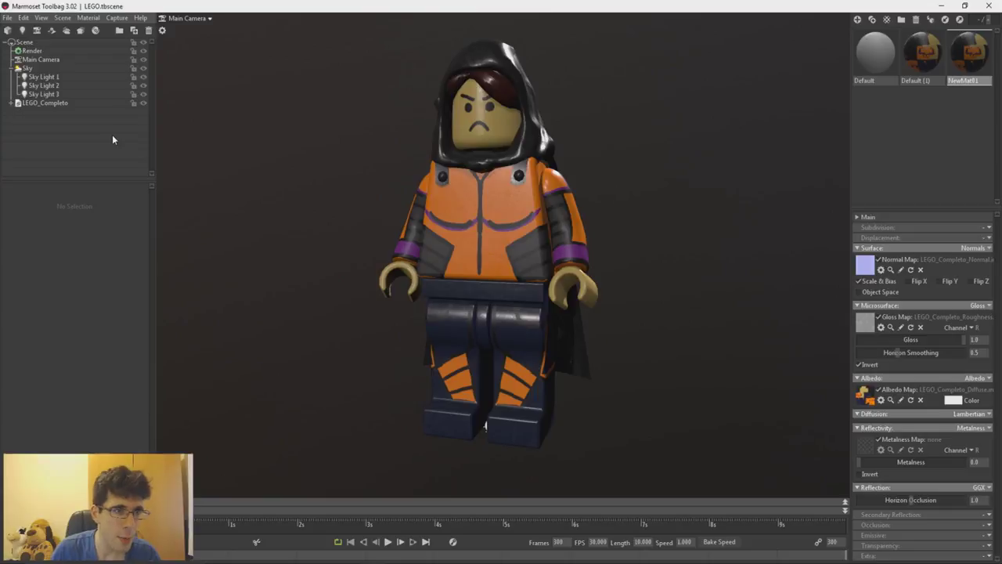
Step: Set the main camera's exposure to 1.657 and its contrast to 0.998
click(51, 61)
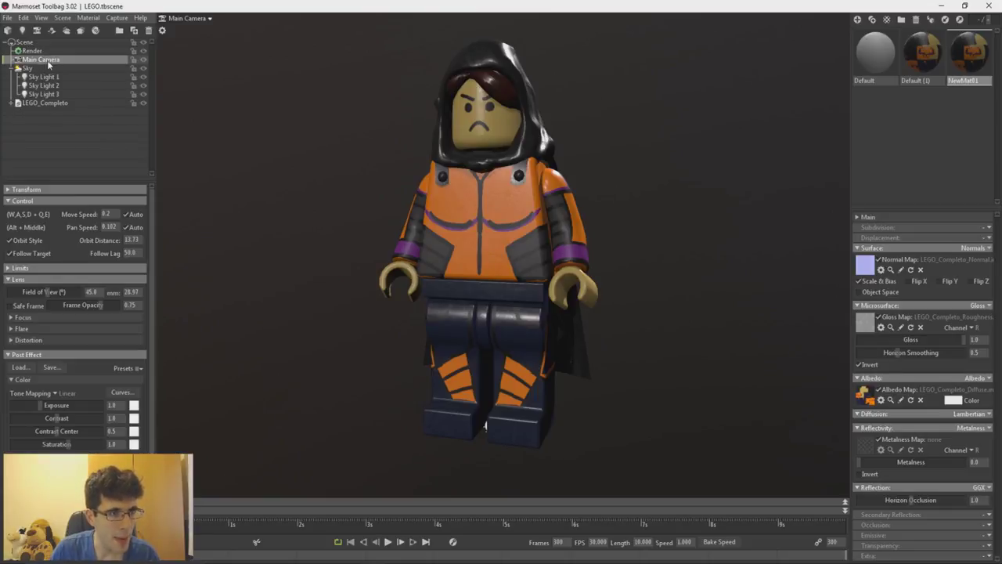
alt+drag(607, 196, 611, 167)
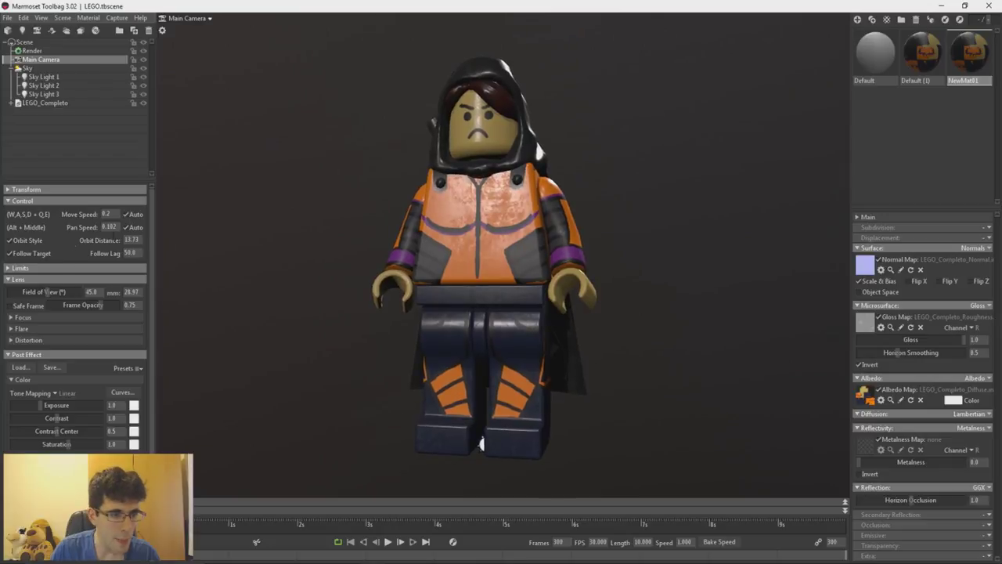
scroll(92, 267, down, 2)
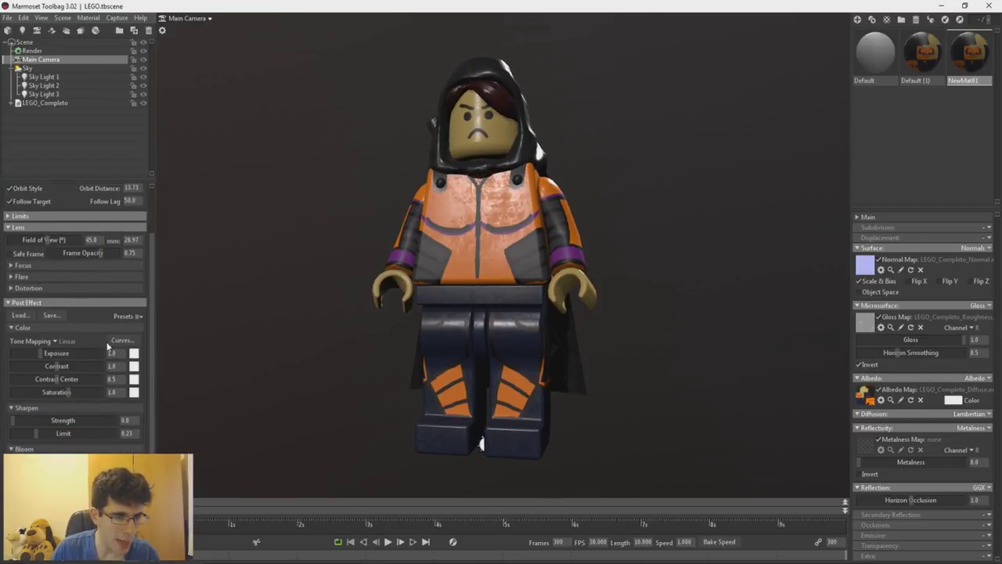
mouse_move(44, 343)
mouse_down()
mouse_move(78, 357)
mouse_move(19, 357)
mouse_move(49, 356)
mouse_up()
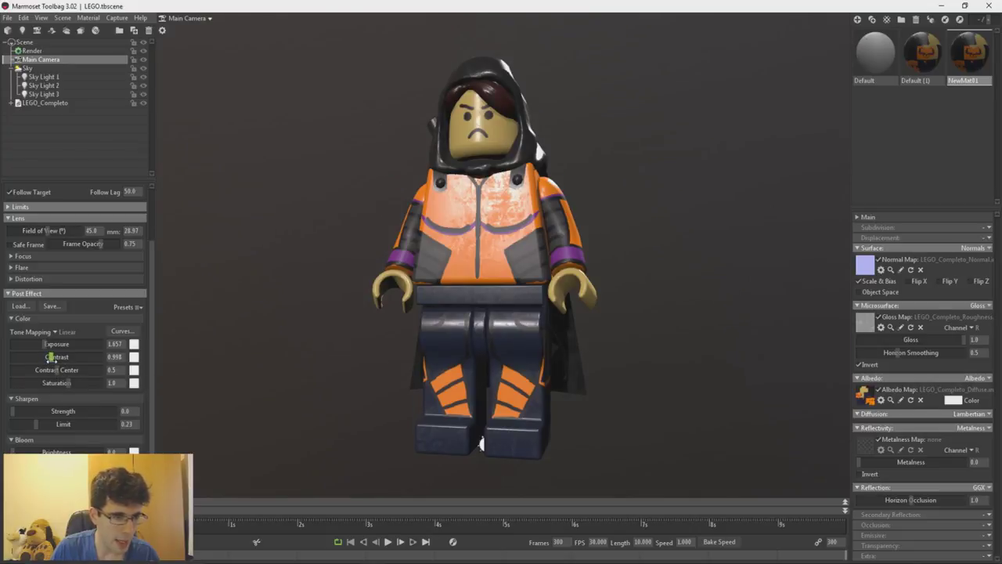
Step: Try the main camera's saturation at 0 and set it to 0.997
drag(70, 383, 3, 383)
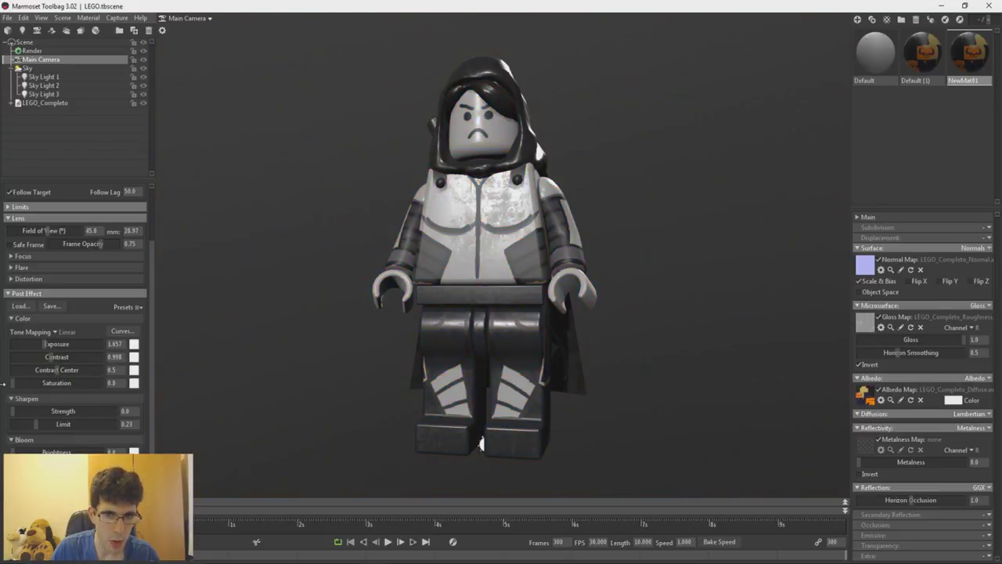
mouse_move(509, 336)
mouse_down()
mouse_move(473, 336)
mouse_move(522, 343)
mouse_up()
drag(44, 383, 71, 383)
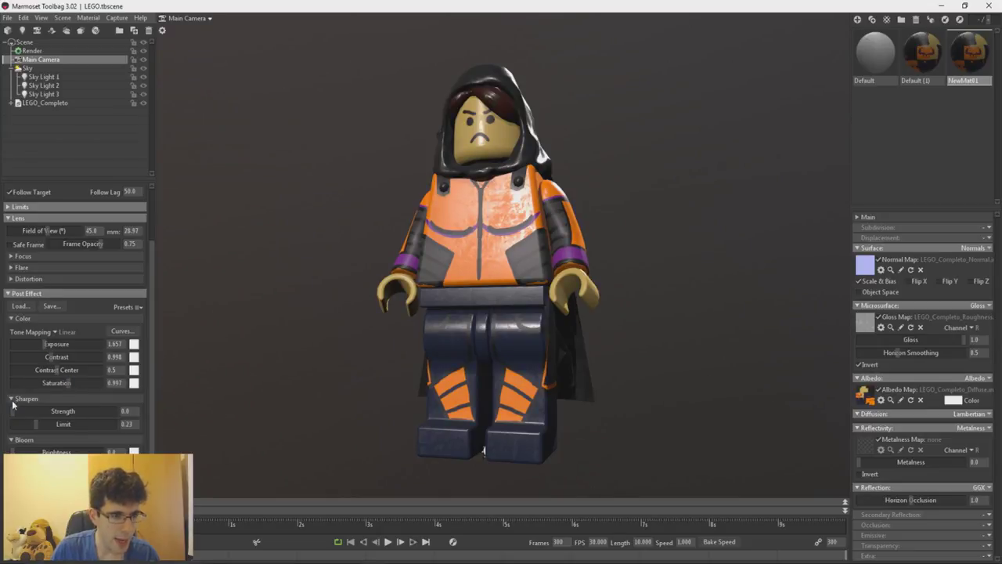
Step: Try the main camera's sharpen strength at 10, set it to 4.218, and check the effect on the character
drag(52, 411, 110, 423)
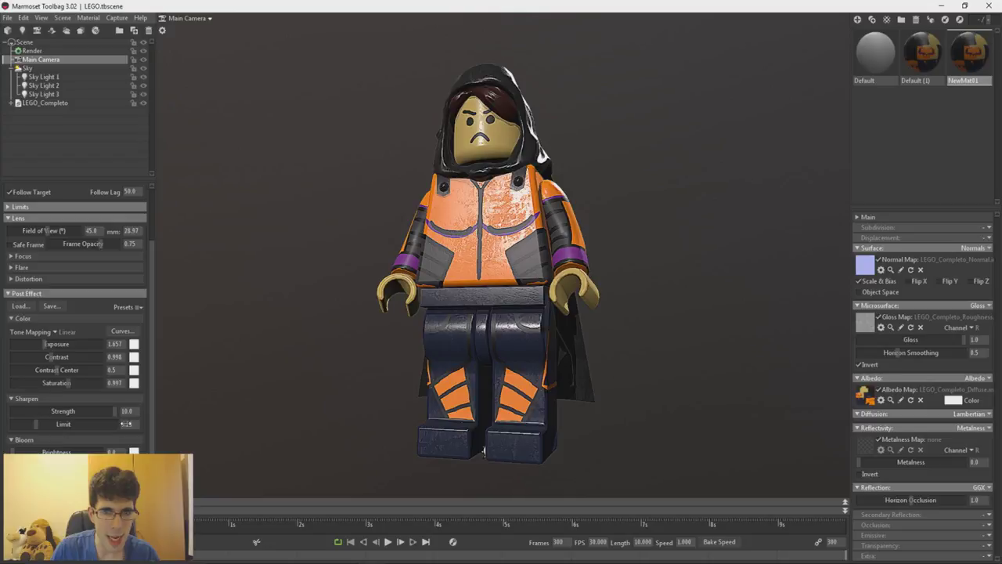
scroll(512, 313, up, 5)
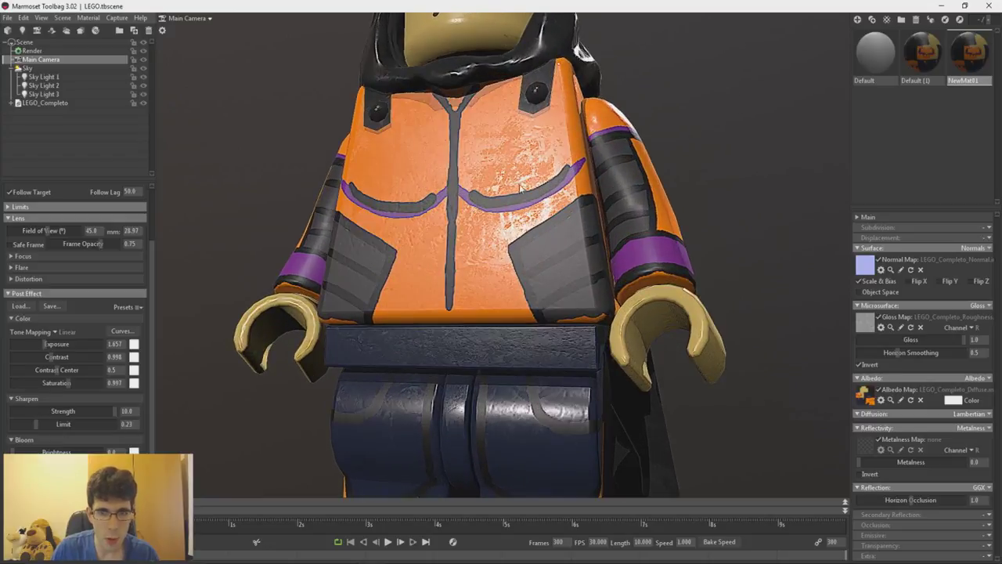
drag(55, 419, 181, 393)
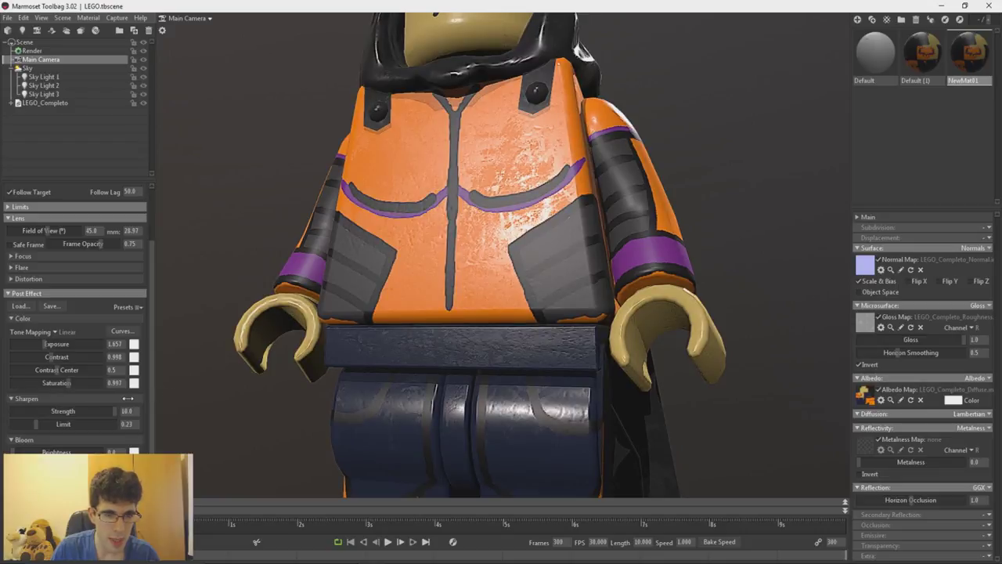
drag(112, 402, 81, 401)
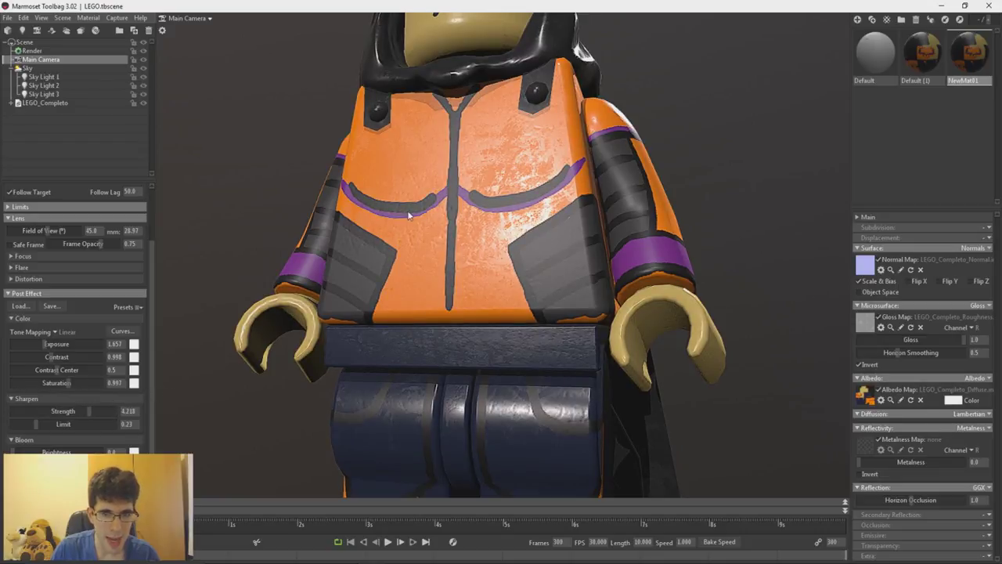
scroll(541, 202, down, 4)
middle_drag(526, 238, 540, 216)
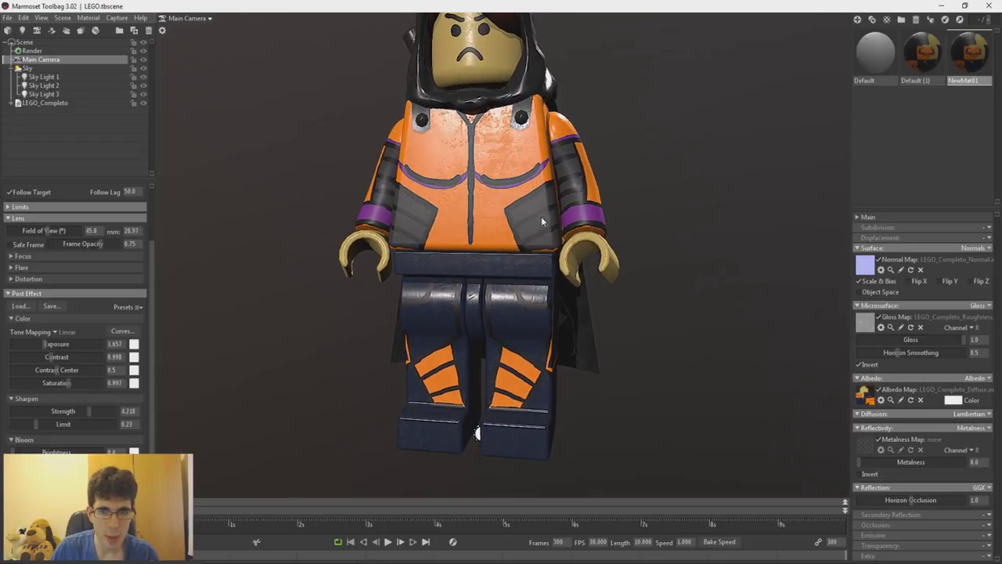
drag(541, 216, 505, 218)
scroll(504, 219, down, 3)
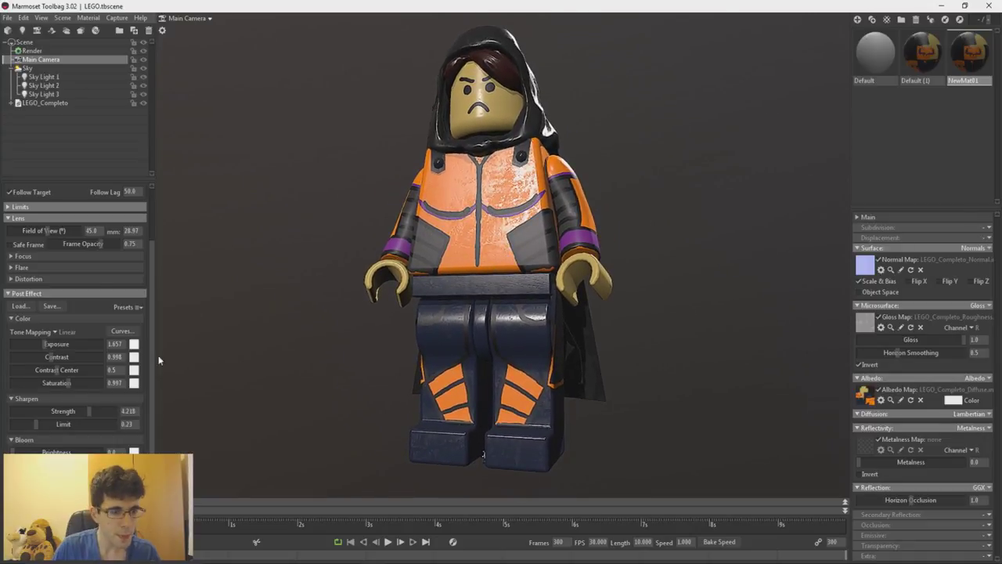
Step: Set the main camera's bloom brightness to 0.23 and adjust the vignette strength
drag(27, 451, 50, 452)
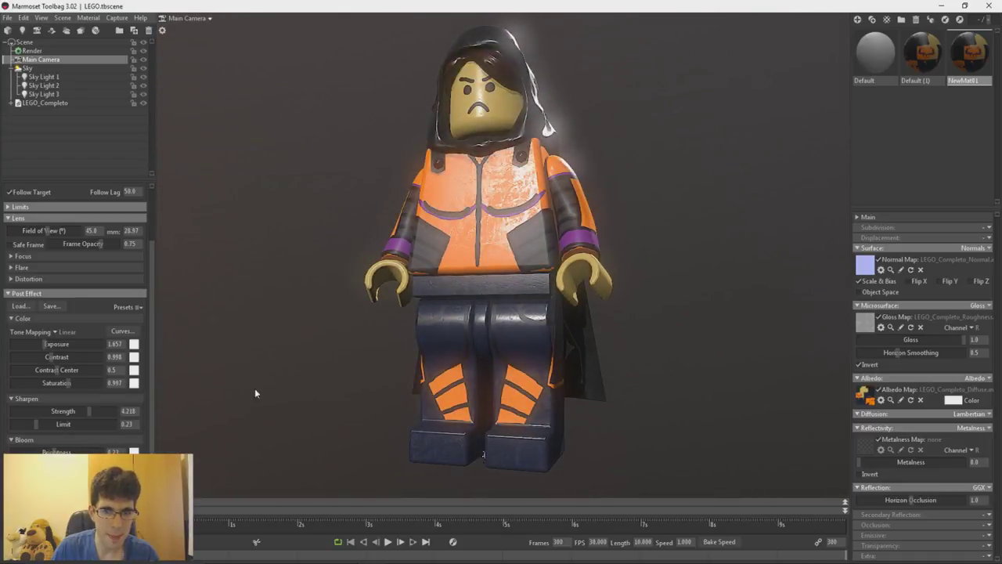
mouse_move(469, 305)
mouse_down()
mouse_move(385, 319)
mouse_move(468, 303)
mouse_up()
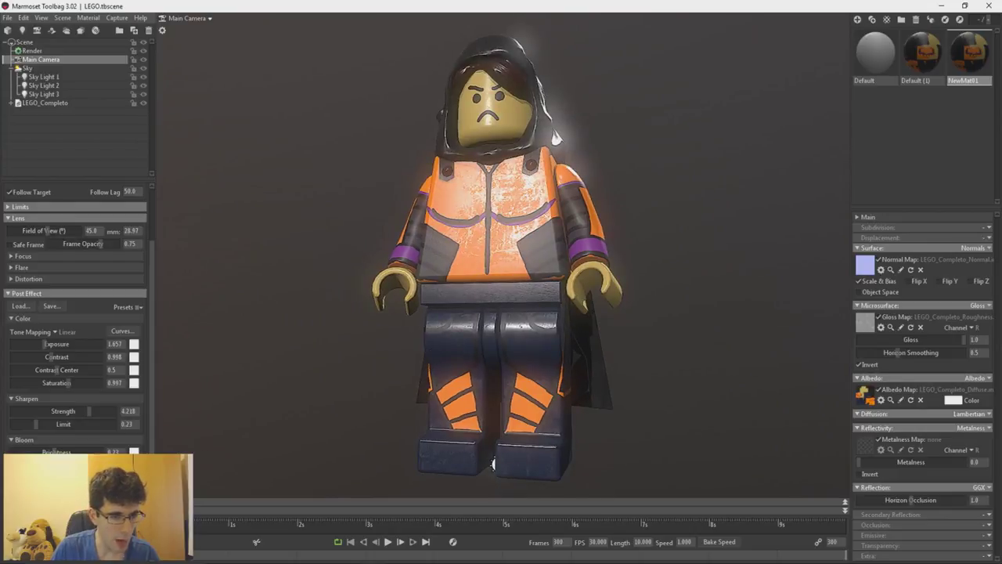
drag(47, 497, 221, 497)
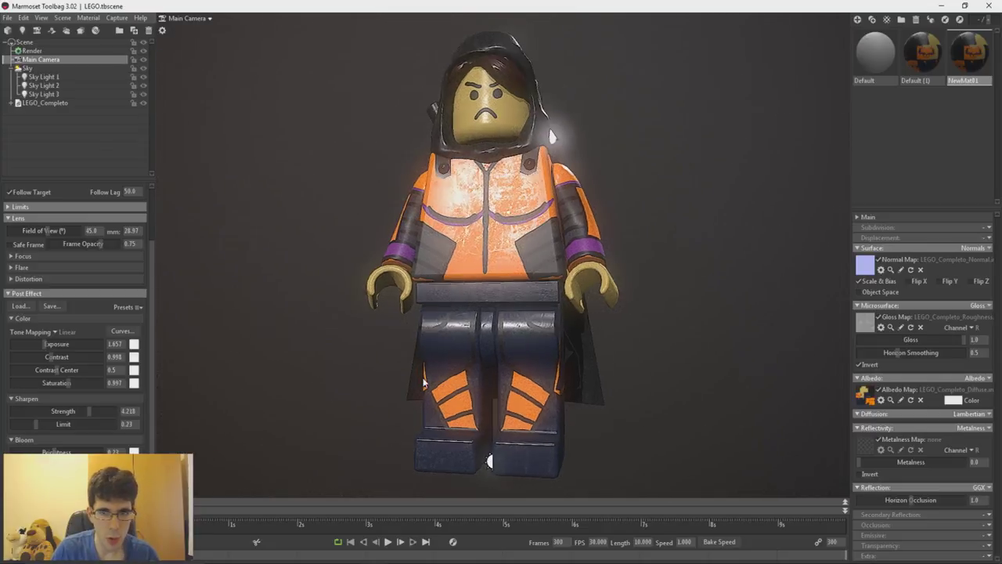
Step: Add a lens flare to the main camera with a strength of 0.408
click(15, 268)
mouse_move(12, 281)
mouse_down()
mouse_move(55, 293)
mouse_move(11, 293)
mouse_move(16, 279)
mouse_up()
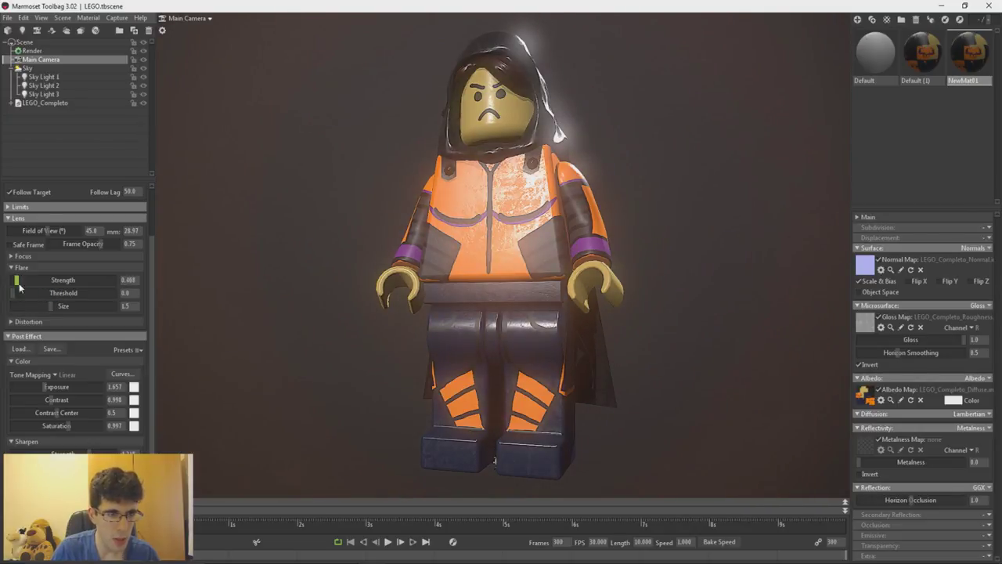
Step: Enable depth of field with focus distance 11.92 and far blur 32, and check it from different angles
click(10, 256)
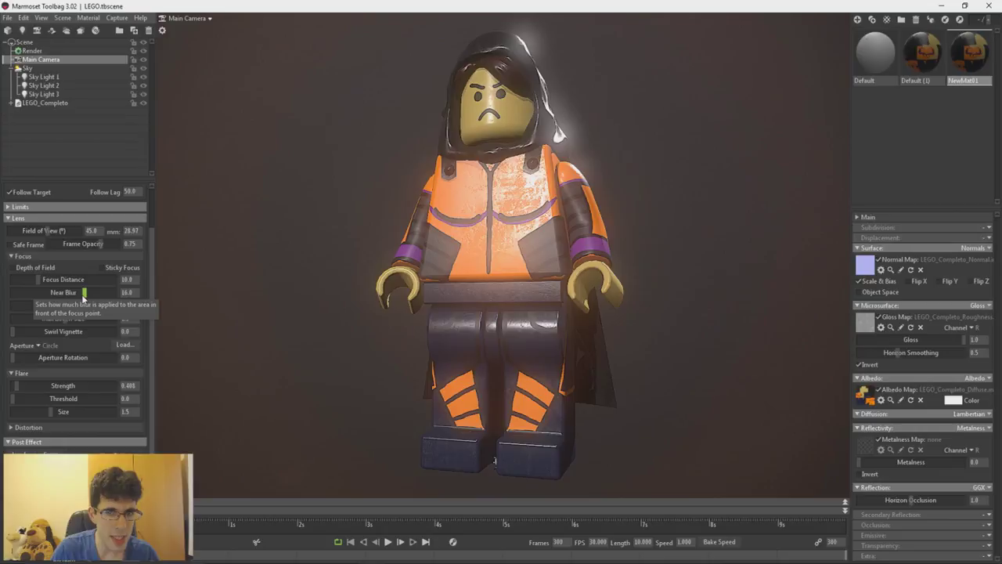
drag(673, 356, 567, 291)
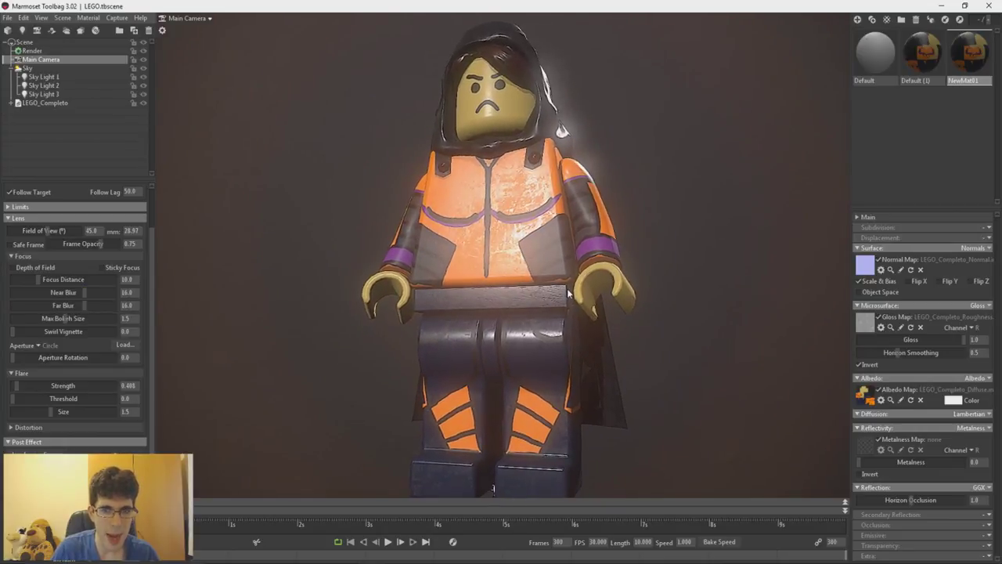
middle_drag(568, 293, 566, 285)
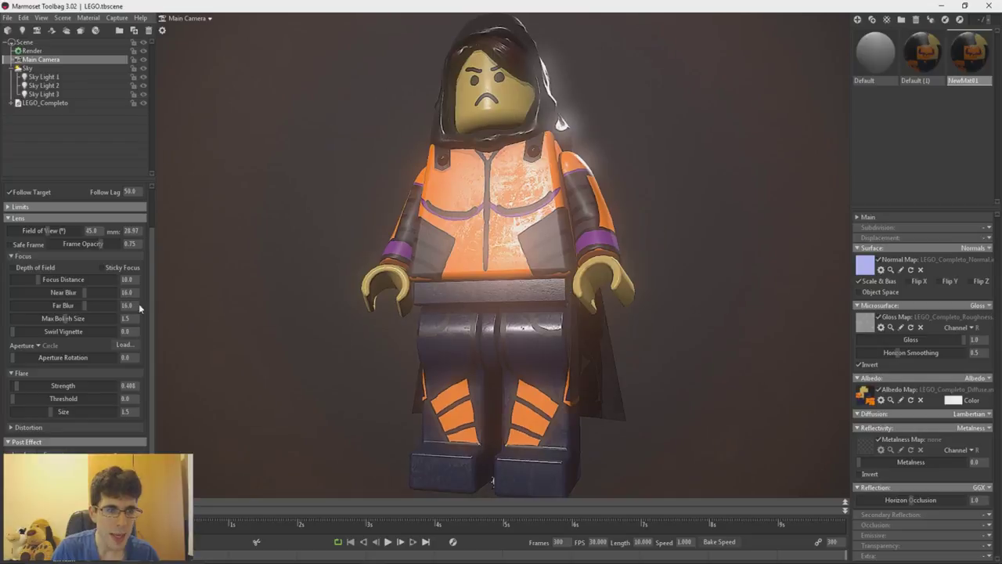
click(12, 268)
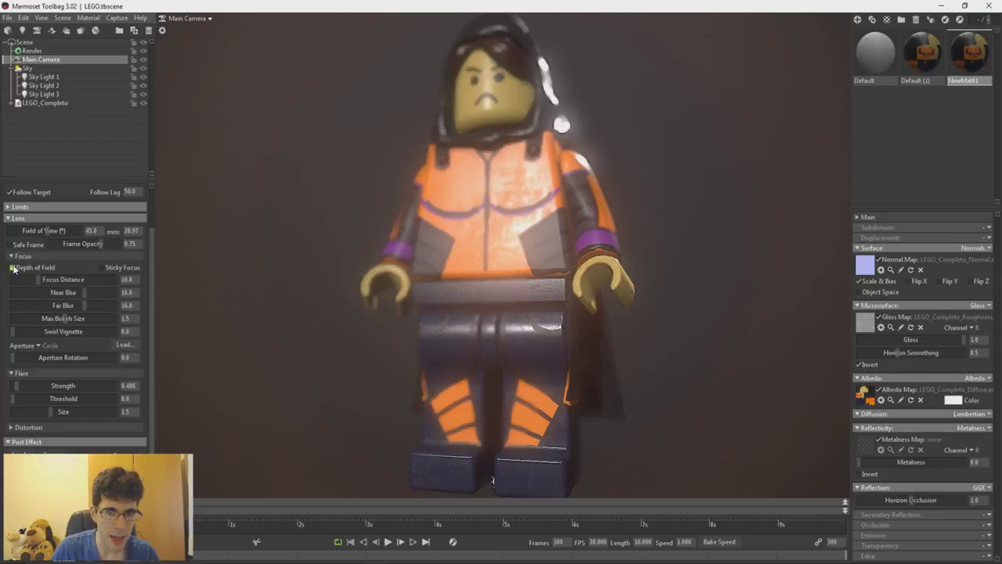
drag(47, 280, 40, 283)
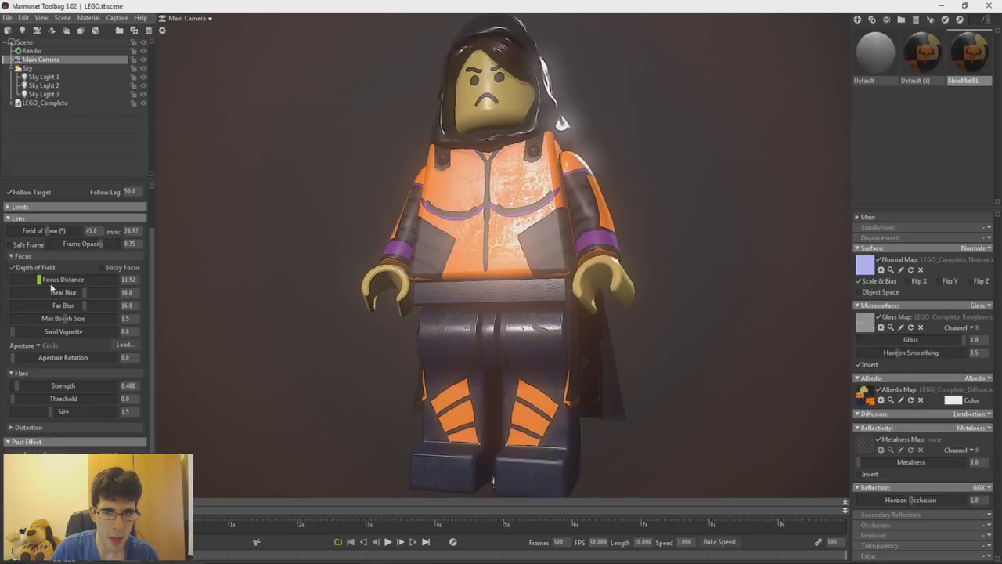
drag(84, 306, 119, 311)
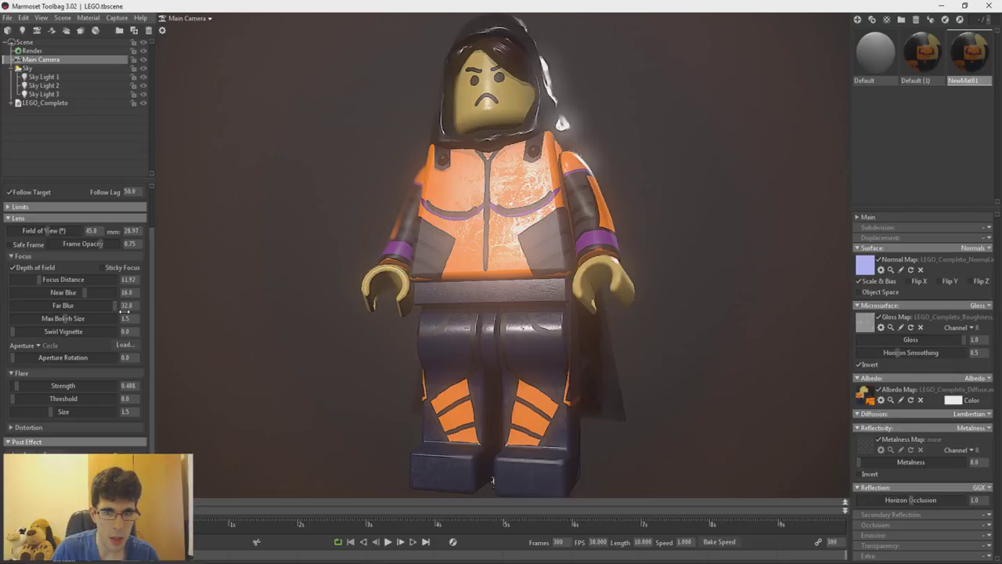
mouse_move(464, 258)
mouse_down()
mouse_move(525, 257)
mouse_move(513, 256)
mouse_move(507, 232)
mouse_up()
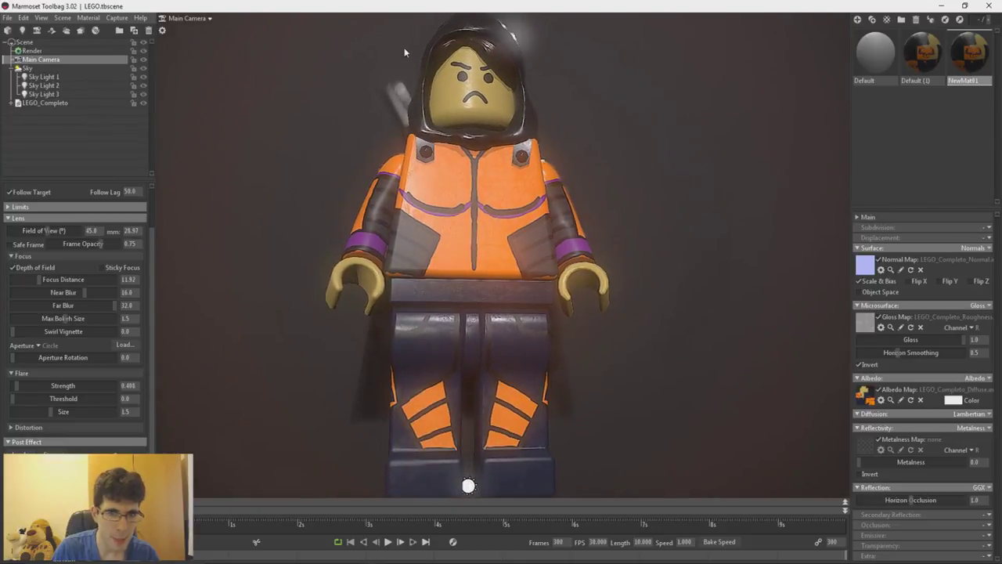
mouse_move(433, 239)
mouse_down()
mouse_move(394, 223)
mouse_move(403, 247)
mouse_move(386, 243)
mouse_up()
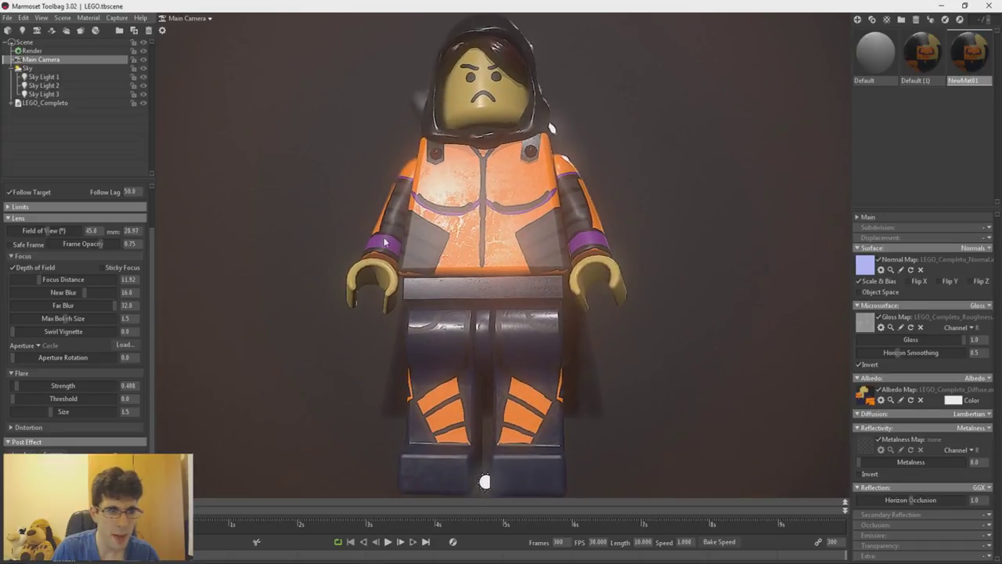
Step: Turn off depth of field and set the main camera's field of view to 28.1 degrees, reframing the character
drag(48, 231, 70, 228)
scroll(553, 305, up, 2)
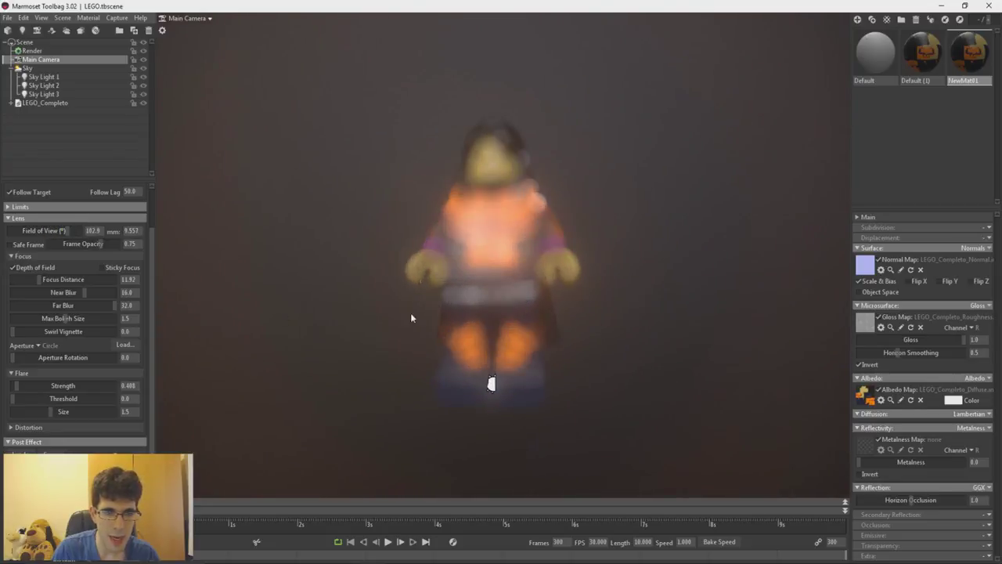
click(31, 266)
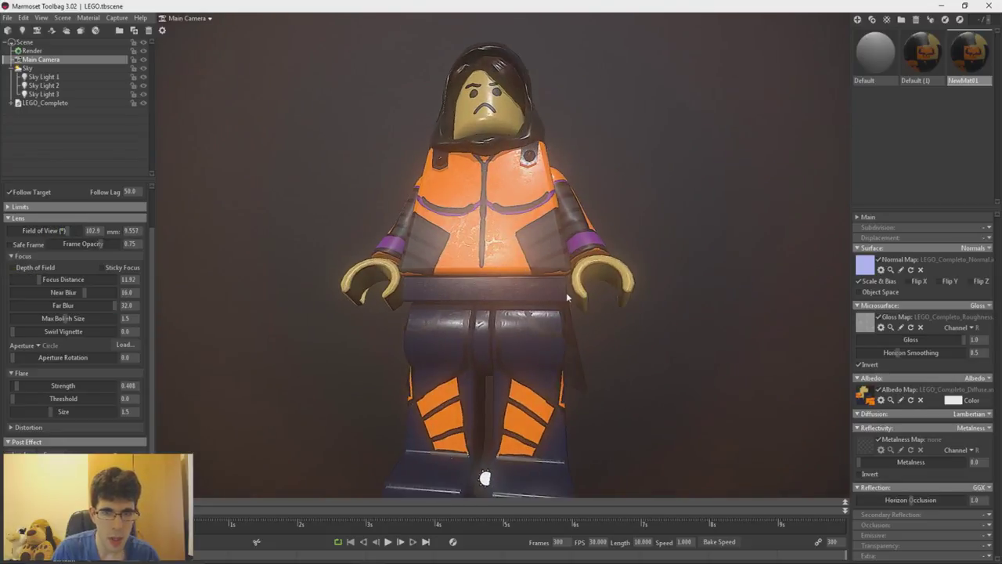
drag(34, 230, 39, 224)
scroll(462, 231, down, 5)
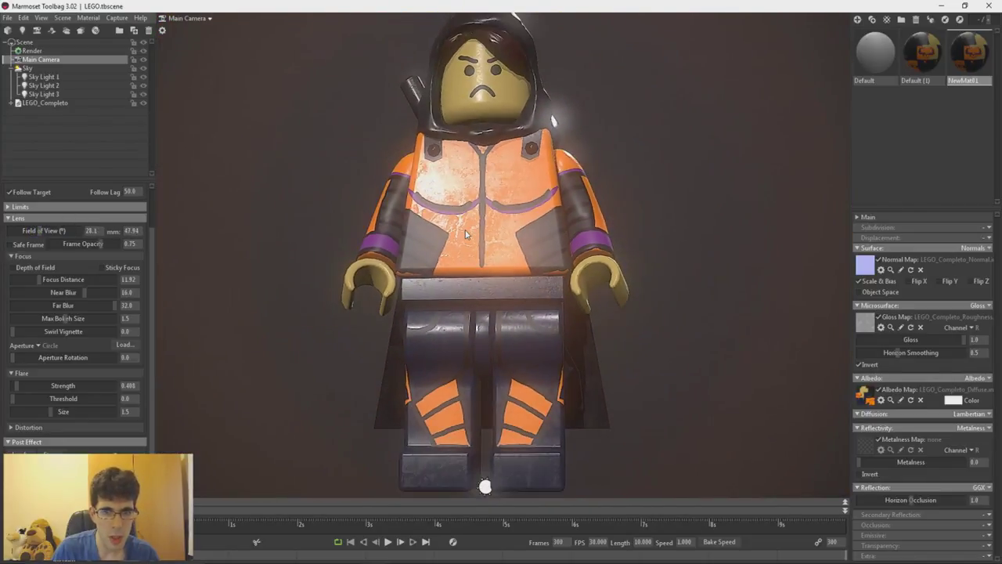
drag(468, 234, 464, 227)
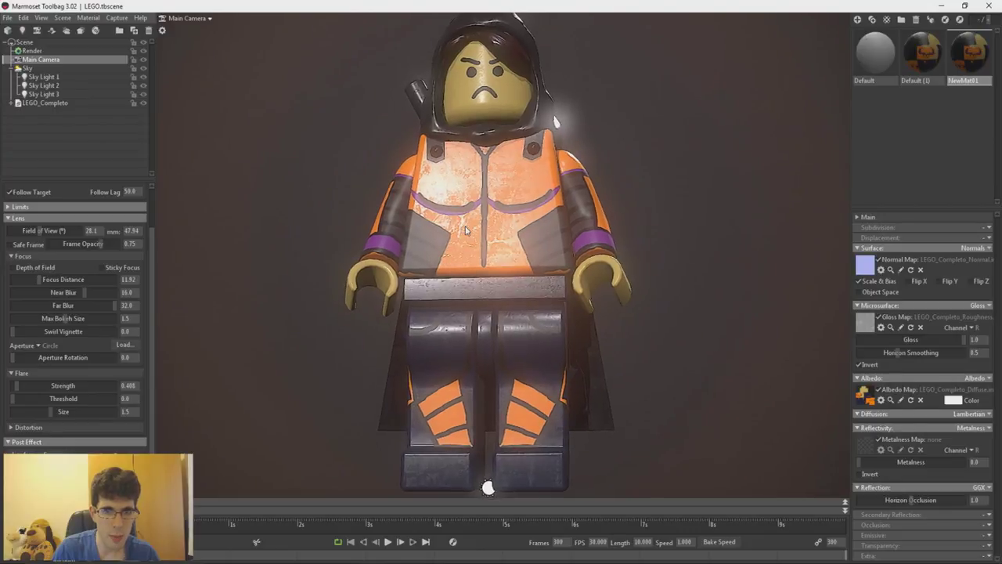
Step: Turn depth of field back on, with near blur 4.318 and focus distance 19.03
click(24, 268)
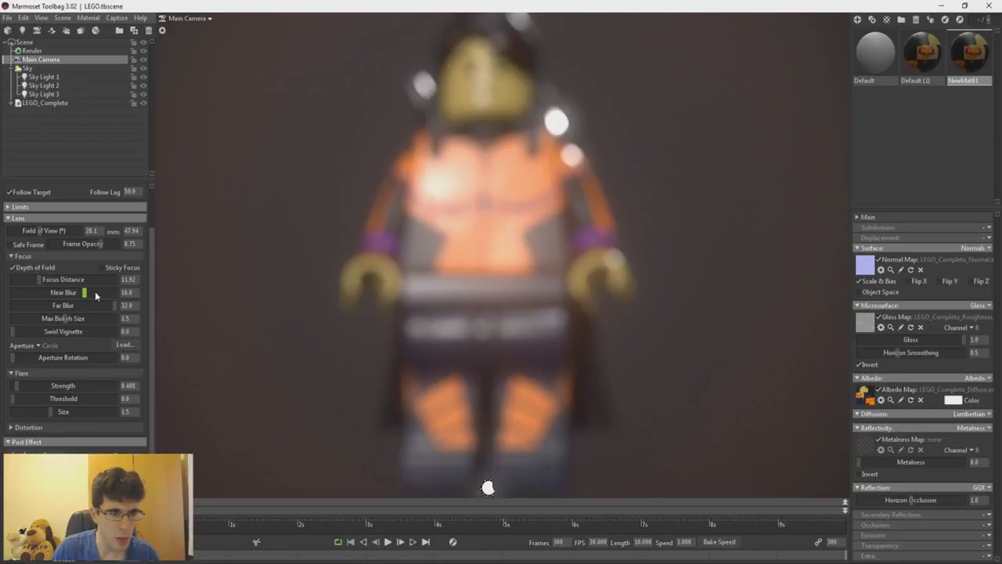
drag(37, 279, 41, 279)
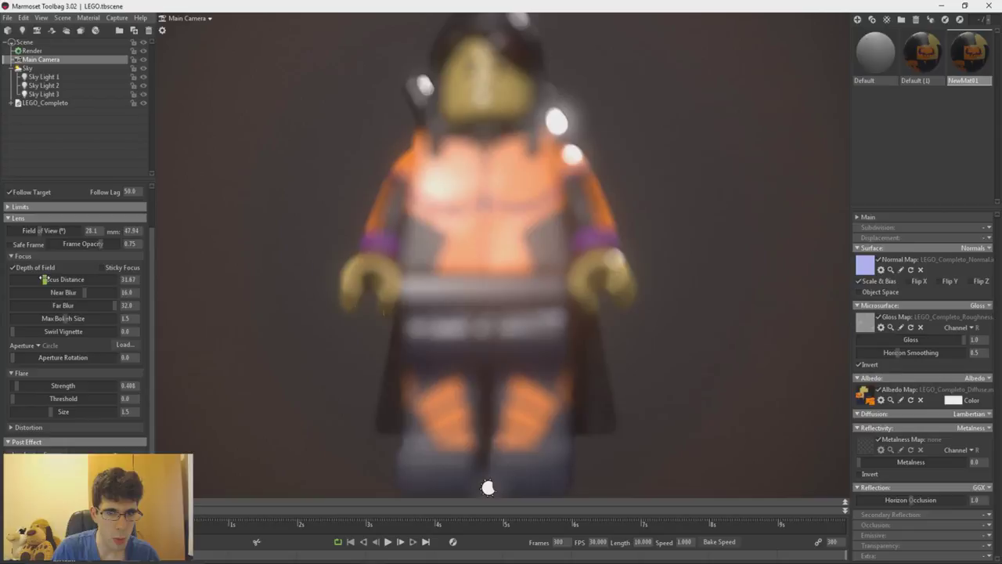
drag(85, 292, 115, 306)
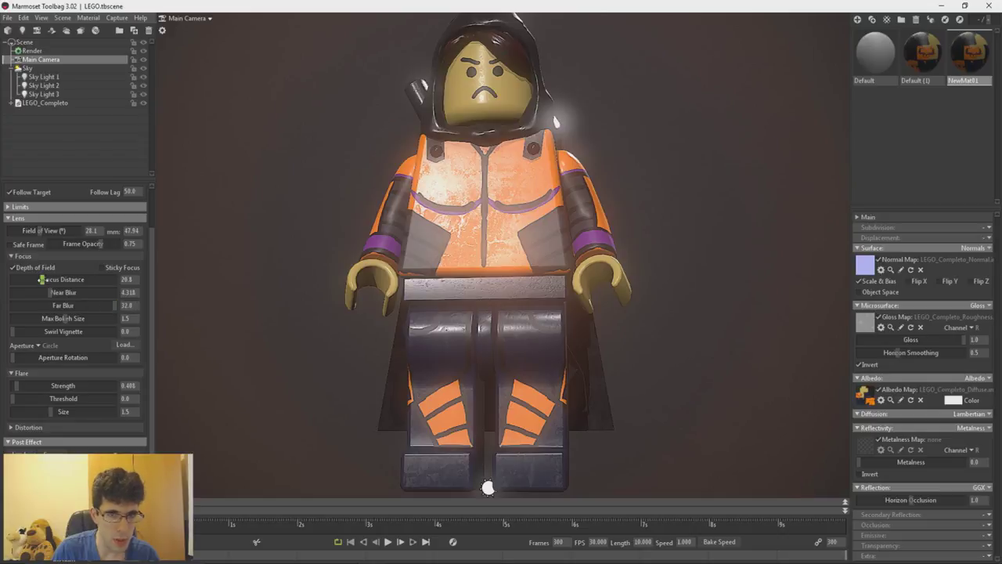
drag(42, 280, 40, 280)
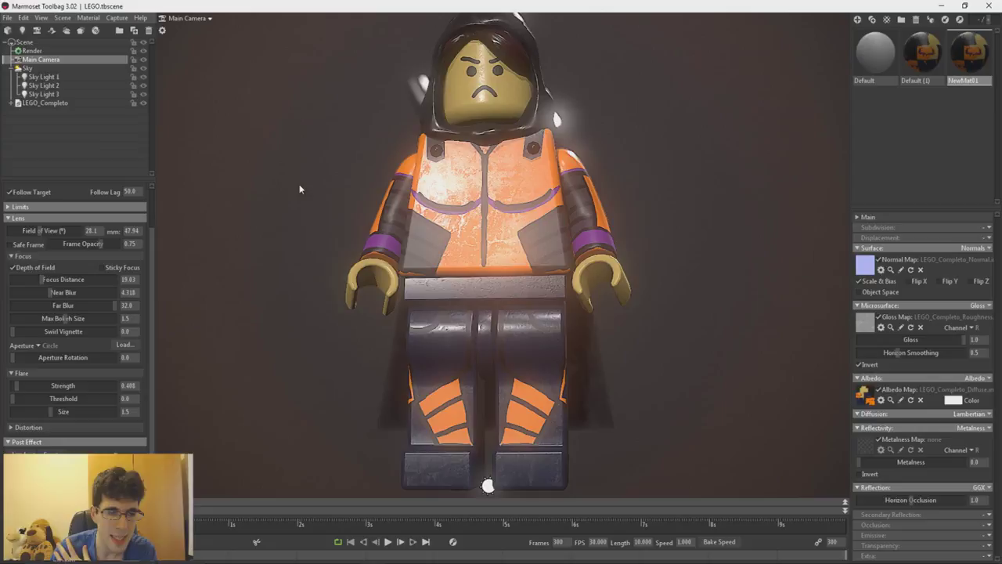
scroll(59, 267, down, 4)
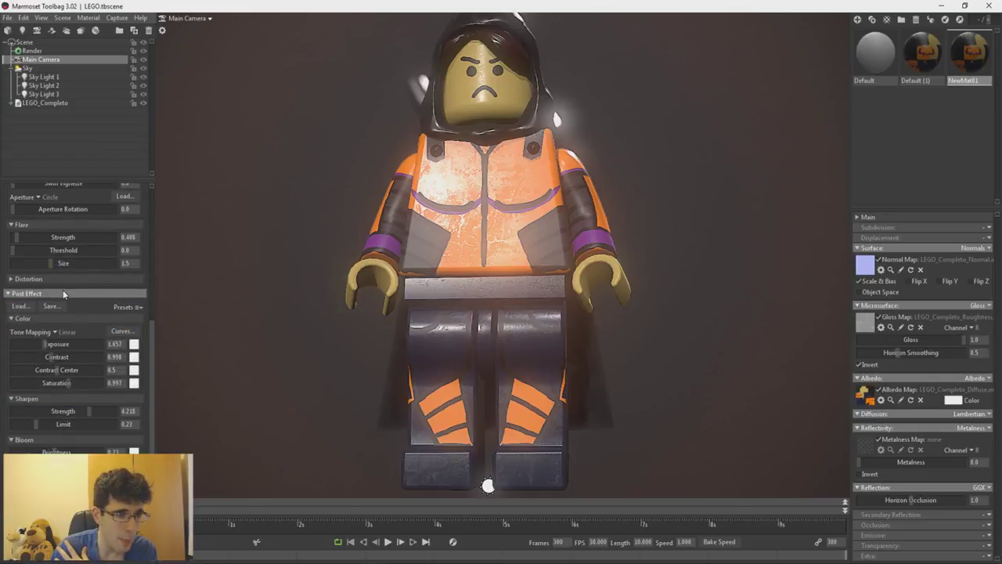
scroll(23, 289, up, 6)
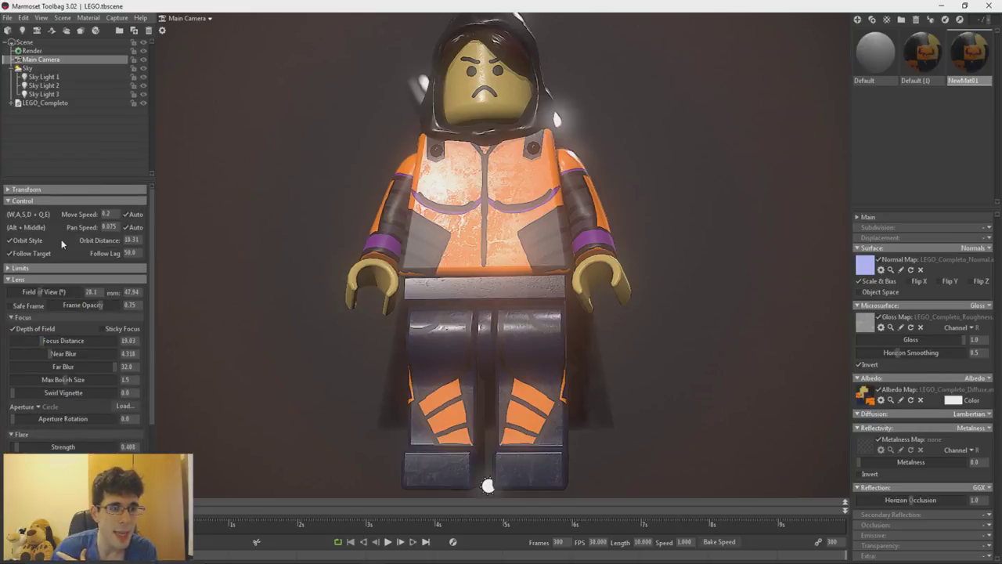